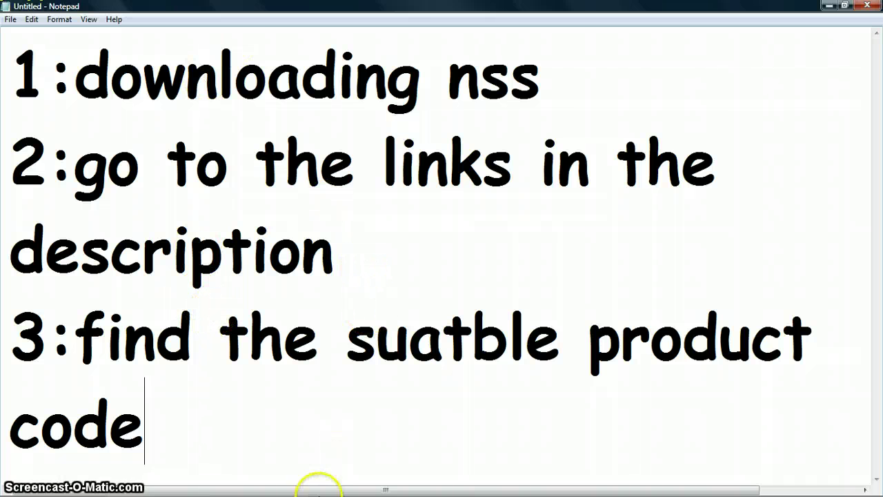
Step: Copy the Nokia 5800 product-codes page address in Chrome and return to the note after the last step
left_click(160, 489)
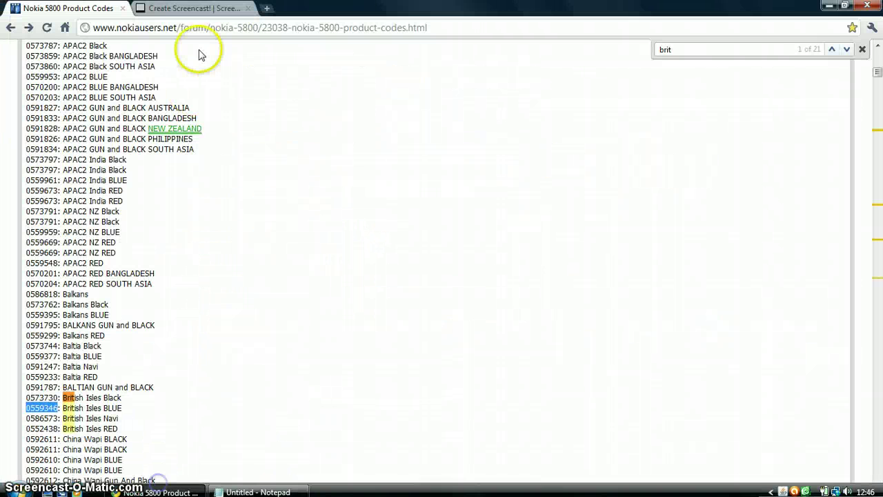
left_click(456, 30)
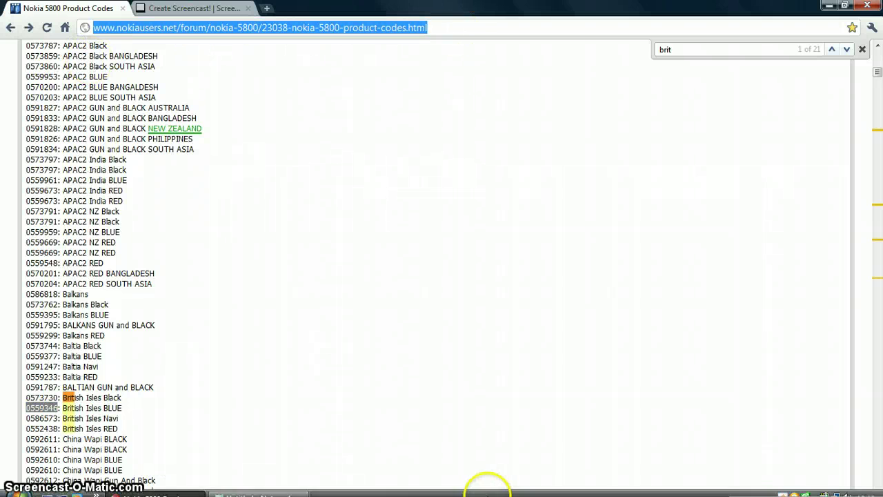
left_click(242, 490)
left_click(287, 440)
Step: Paste the product-codes page address below the steps and set the note font size to 26
key("Return")
key("Return")
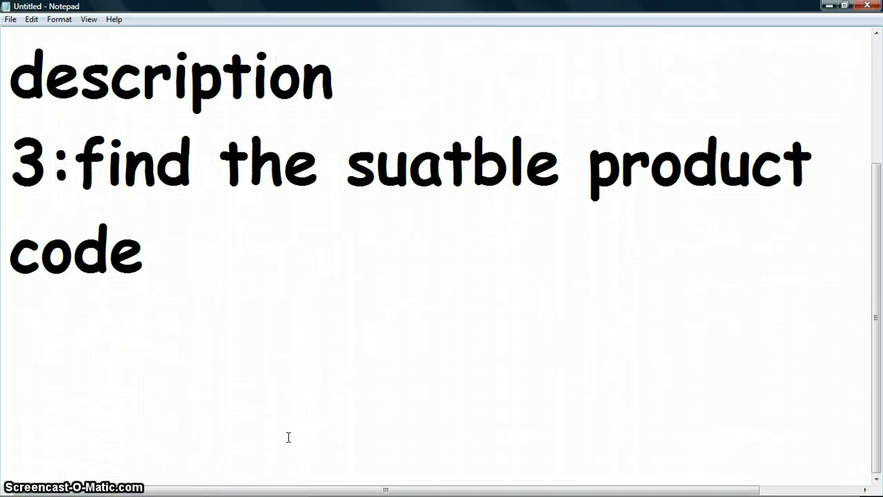
key("ctrl+v")
left_click(60, 19)
left_click(80, 55)
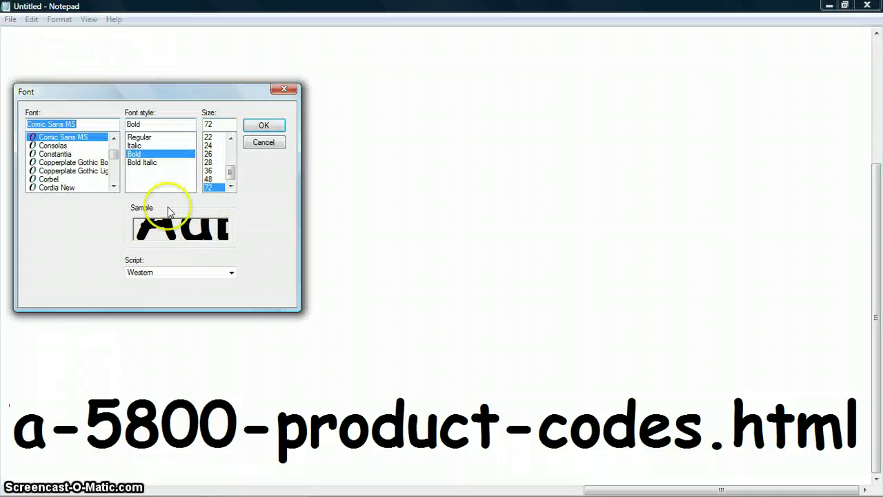
left_click(208, 153)
left_click(258, 130)
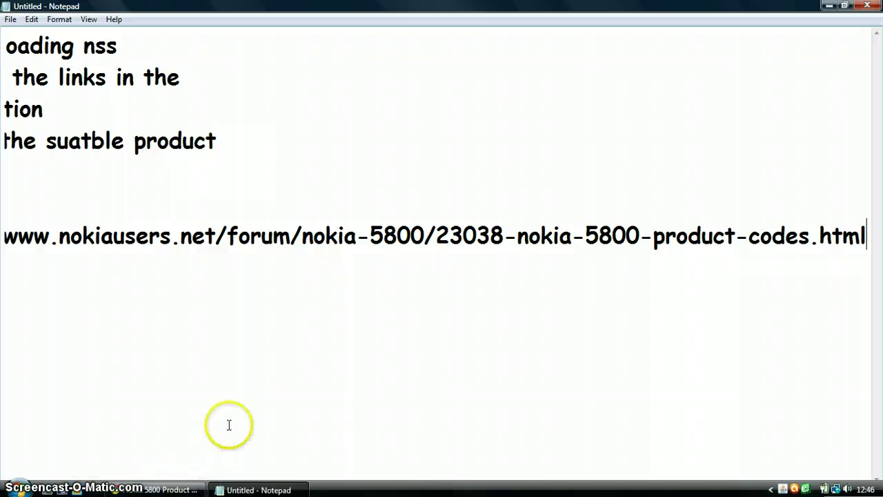
mouse_move(390, 491)
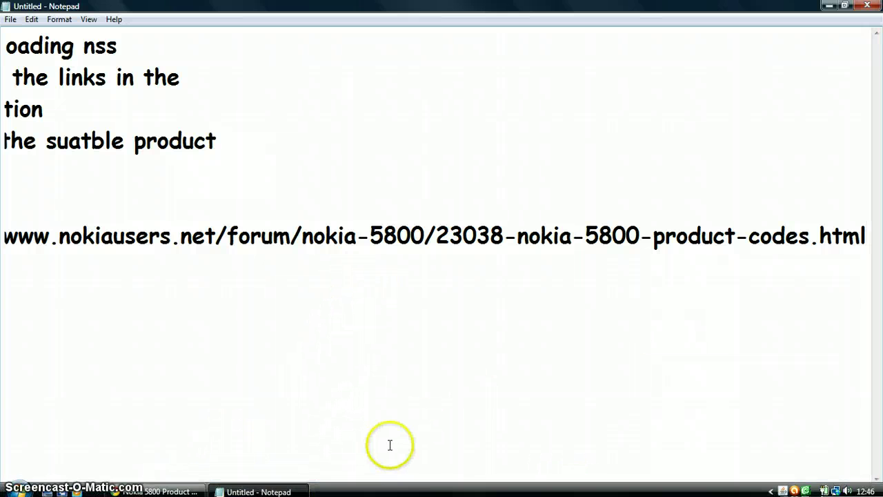
left_click_drag(390, 490, 269, 471)
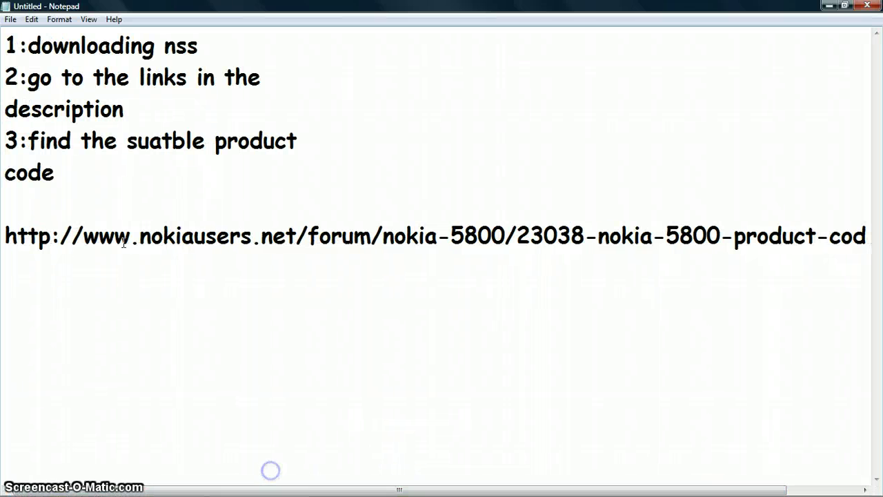
left_click_drag(137, 240, 4, 239)
key("BackSpace")
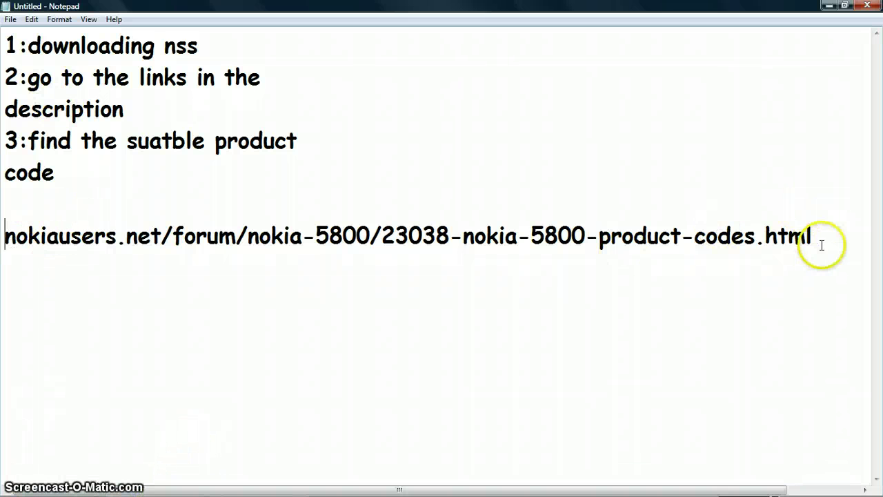
left_click_drag(815, 238, 671, 271)
left_click(172, 488)
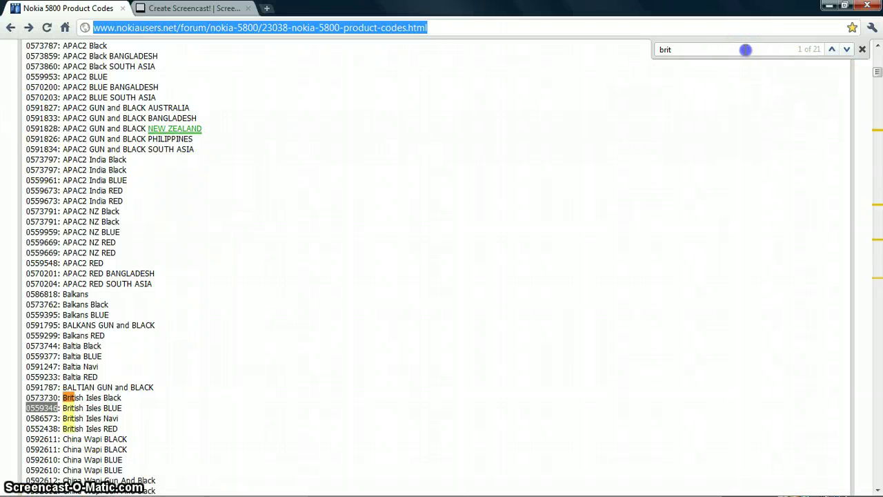
Step: Review the British Isles product codes found for 'brit', including 0559346, then minimise Chrome
left_click(745, 50)
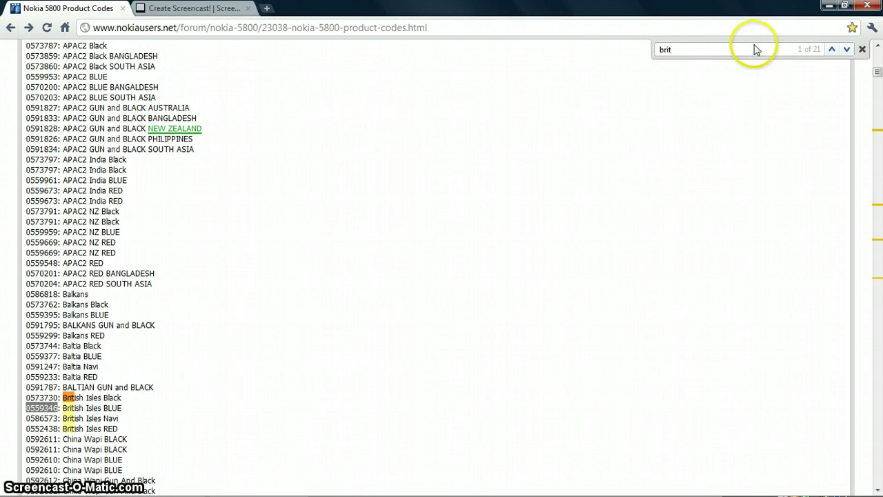
left_click(166, 385)
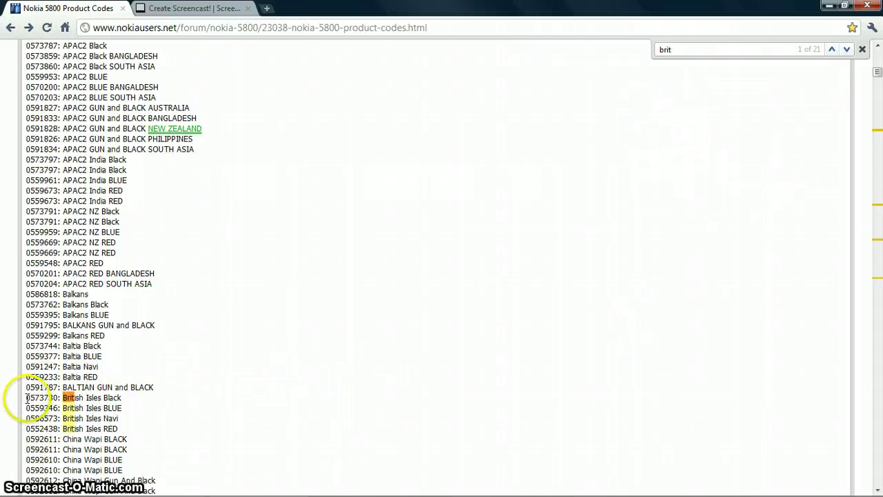
left_click_drag(27, 398, 56, 391)
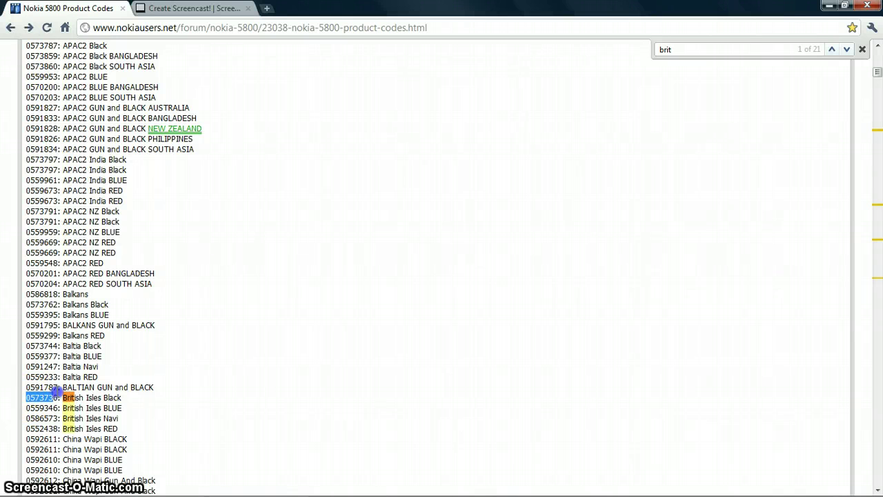
left_click_drag(55, 391, 69, 398)
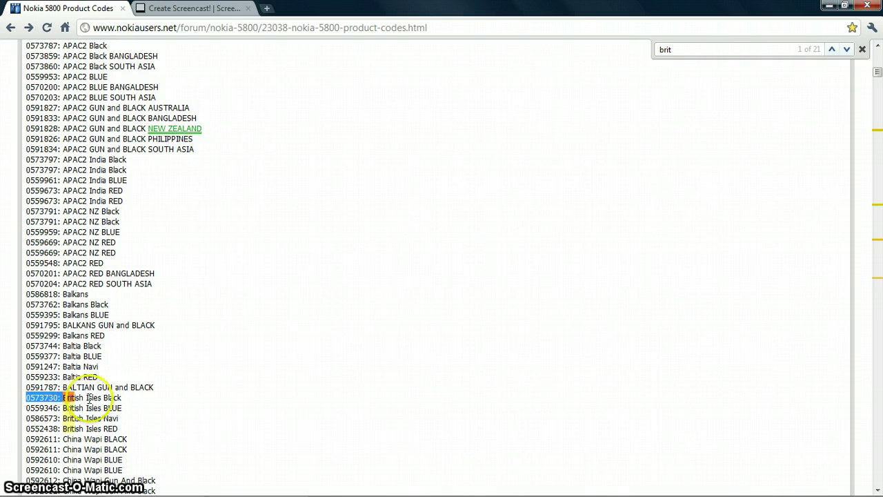
left_click(27, 404)
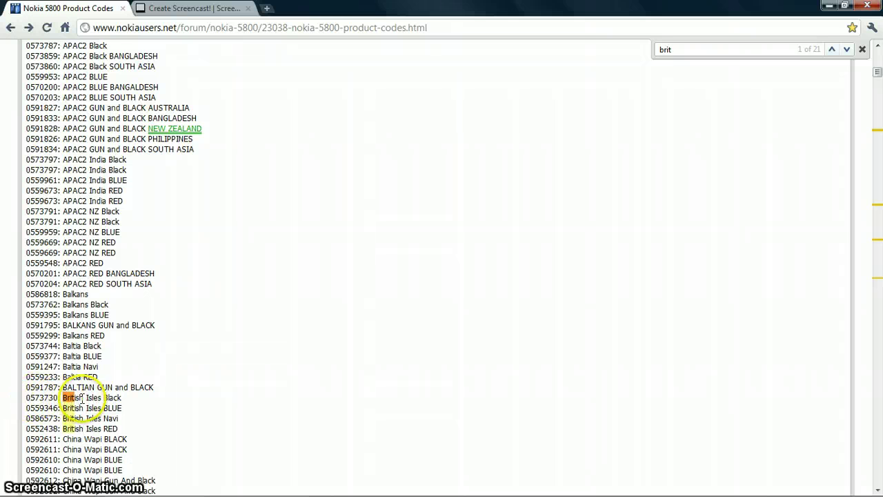
left_click_drag(121, 398, 49, 405)
left_click(52, 407)
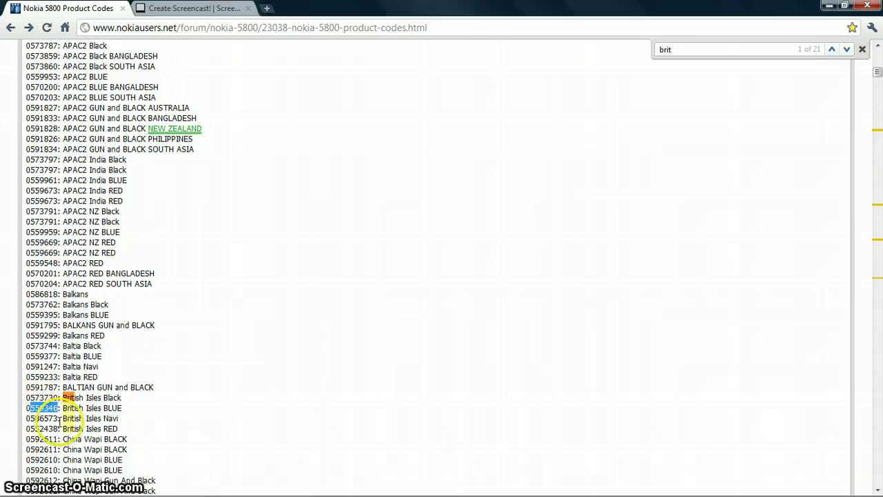
left_click(55, 418)
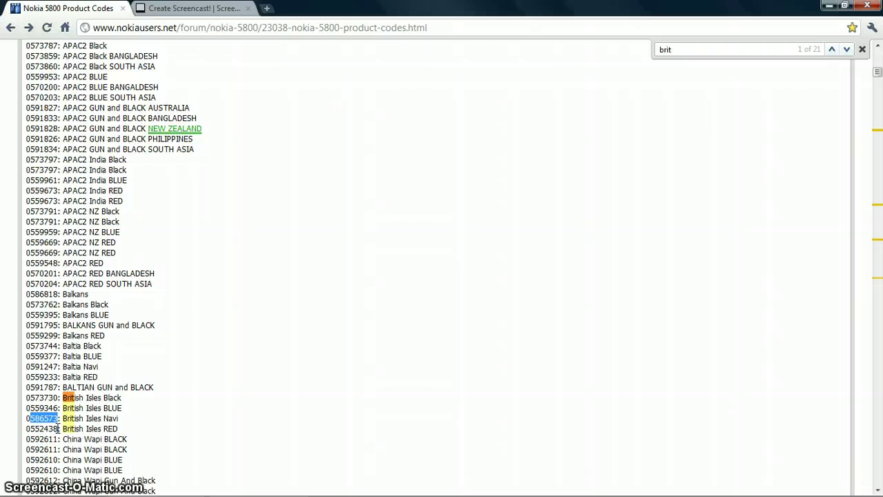
left_click(51, 428)
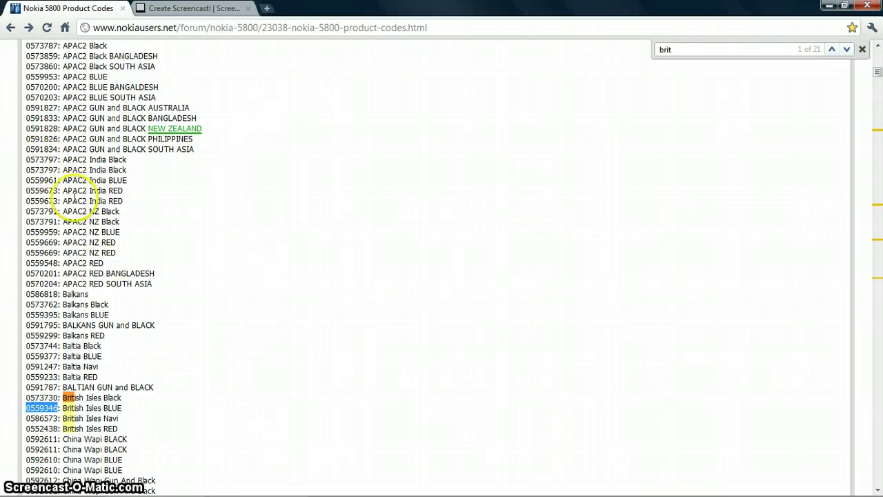
left_click(829, 6)
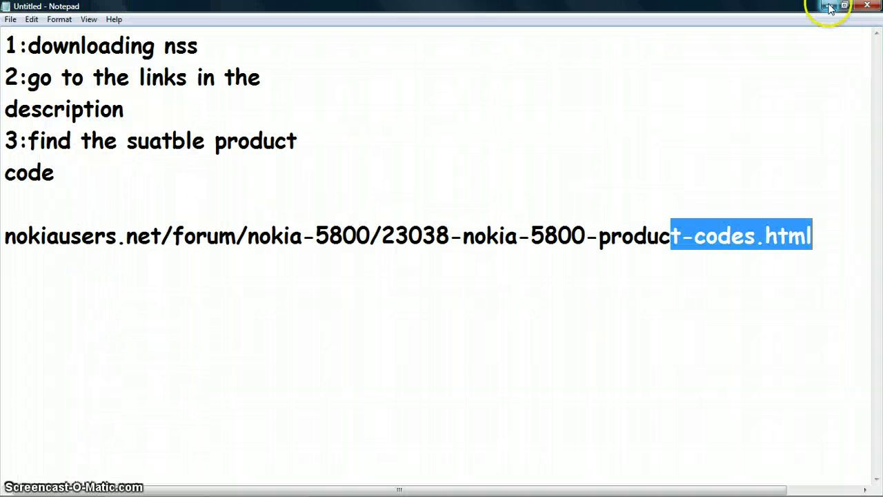
Step: Minimise Notepad and launch Nemesis Service Suite from the NSS desktop shortcut
left_click(832, 9)
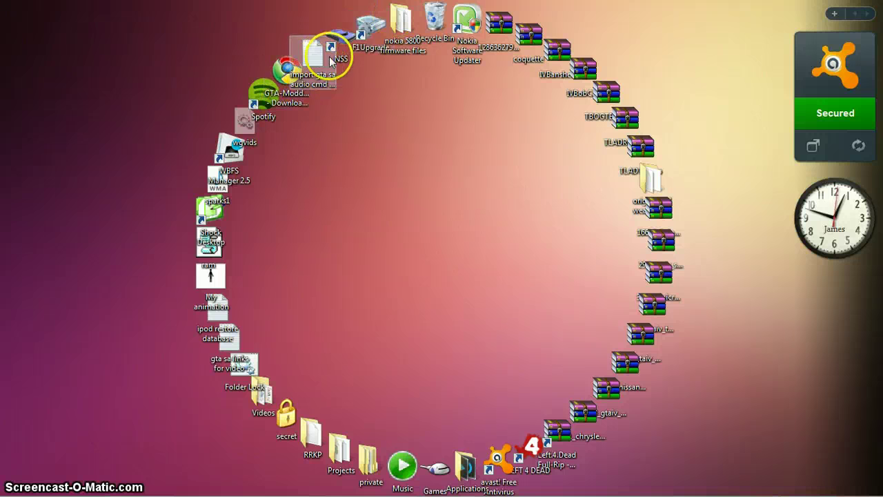
left_click(347, 45)
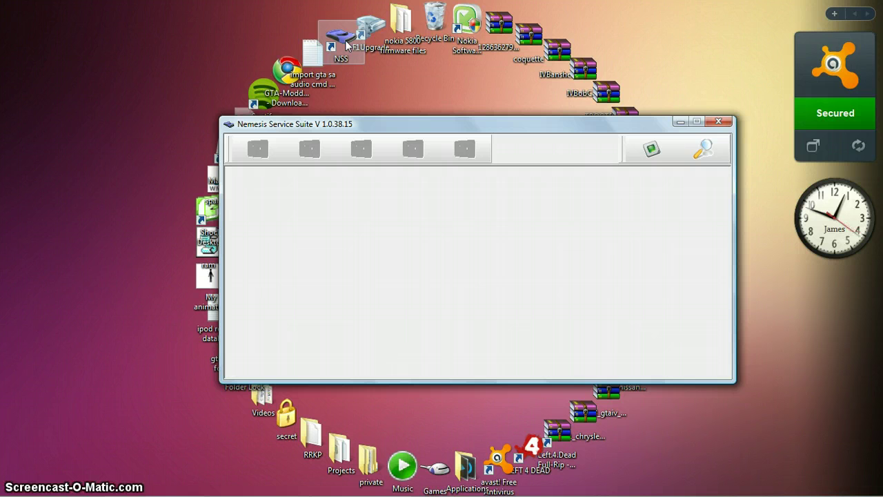
Step: Detect the connected phone and read its production data on the Phone Info page
left_click(711, 152)
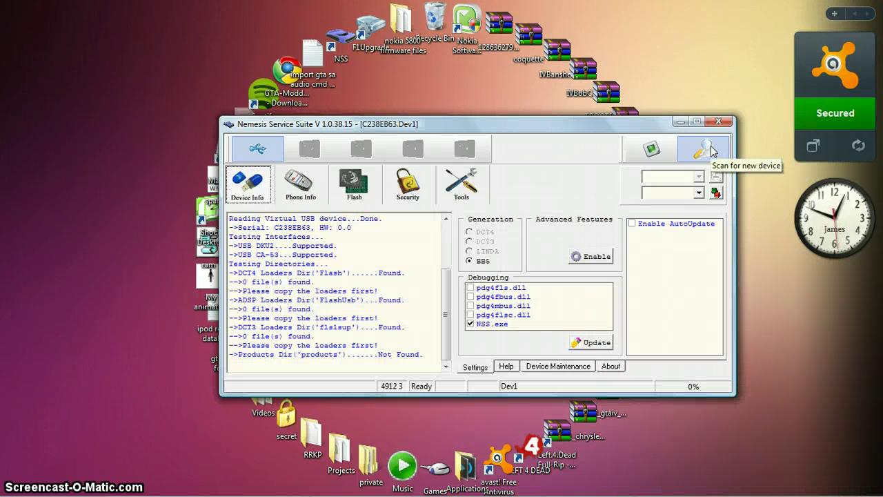
left_click(309, 182)
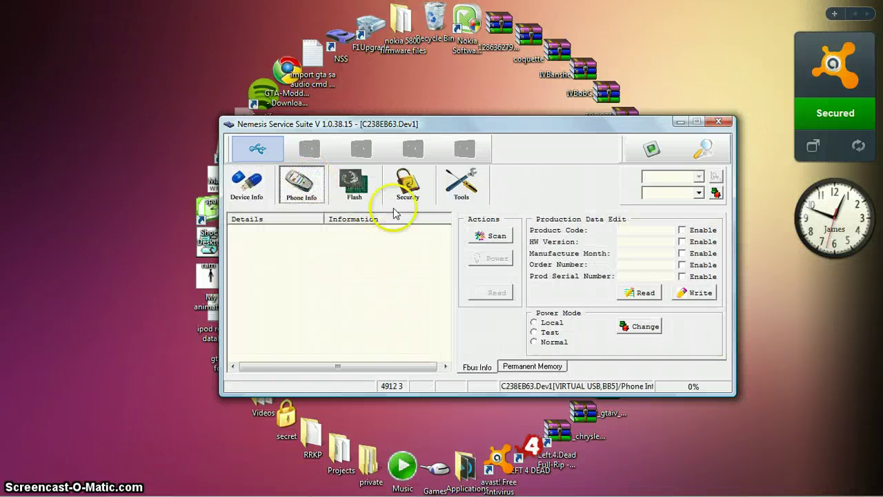
left_click(489, 236)
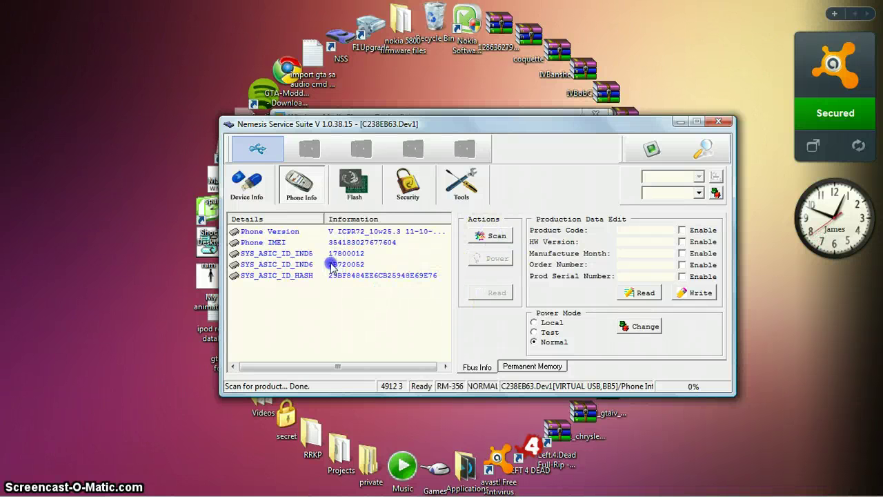
left_click(646, 293)
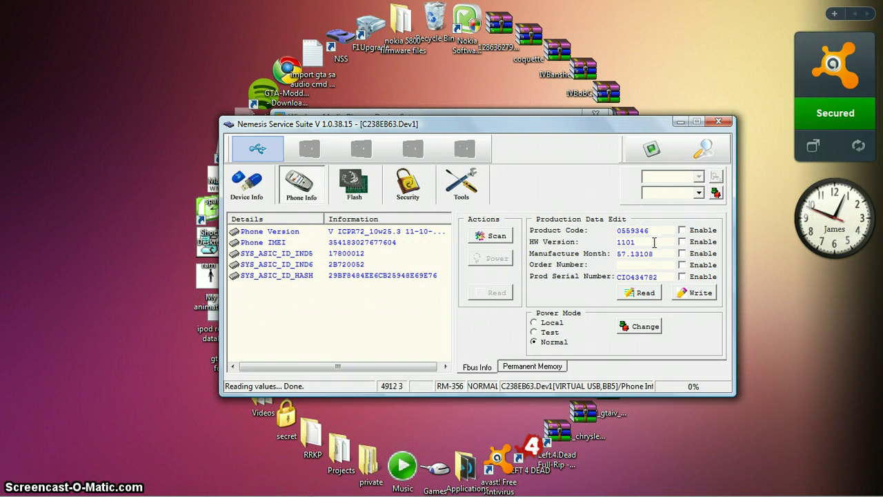
Step: Replace the Product Code with 0559346, enable it, and write it to the phone
left_click(655, 232)
left_click_drag(654, 230, 550, 236)
key("BackSpace")
left_click(573, 185)
left_click(682, 238)
left_click(681, 232)
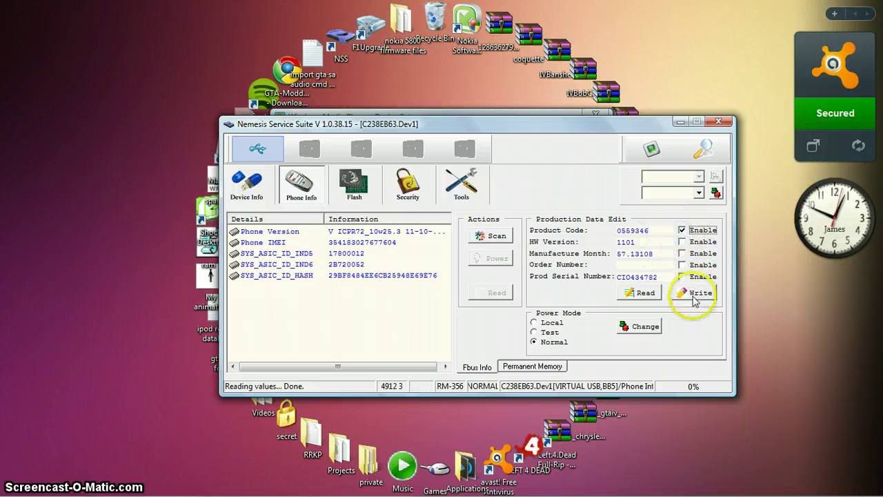
left_click(719, 123)
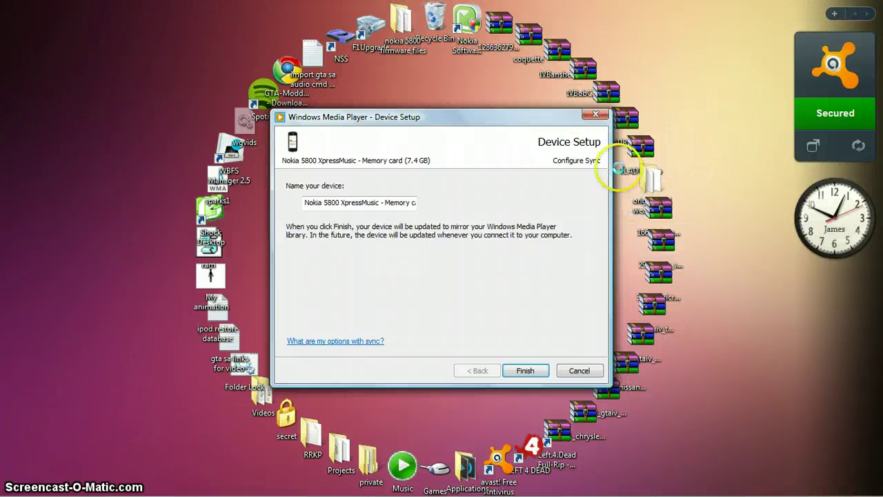
Step: Cancel the Windows Media Player Device Setup and launch Nokia Software Updater from the desktop
left_click(594, 112)
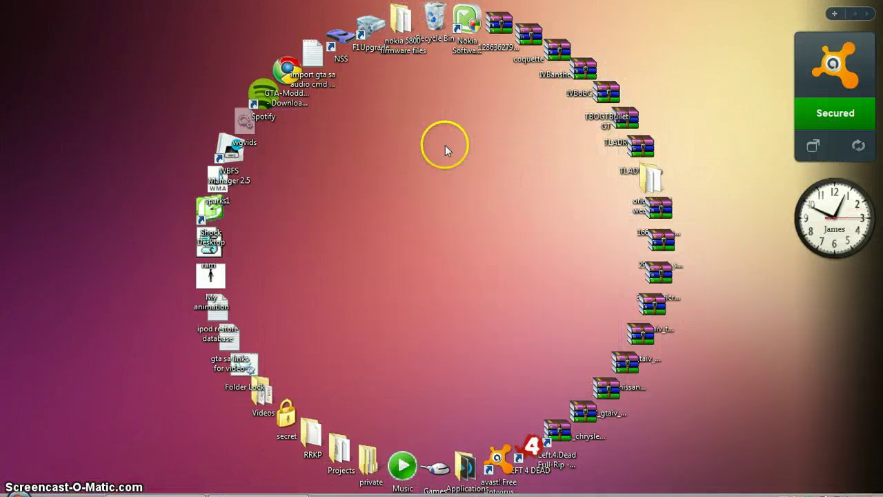
left_click(469, 31)
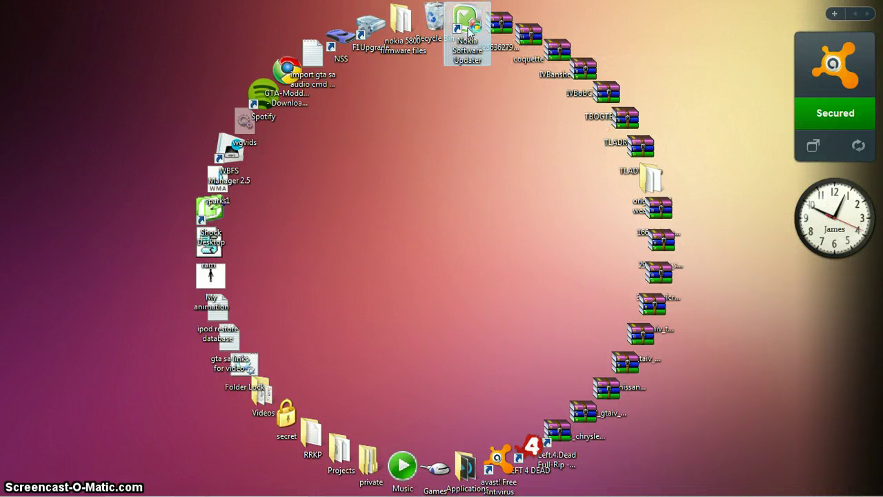
double_click(467, 31)
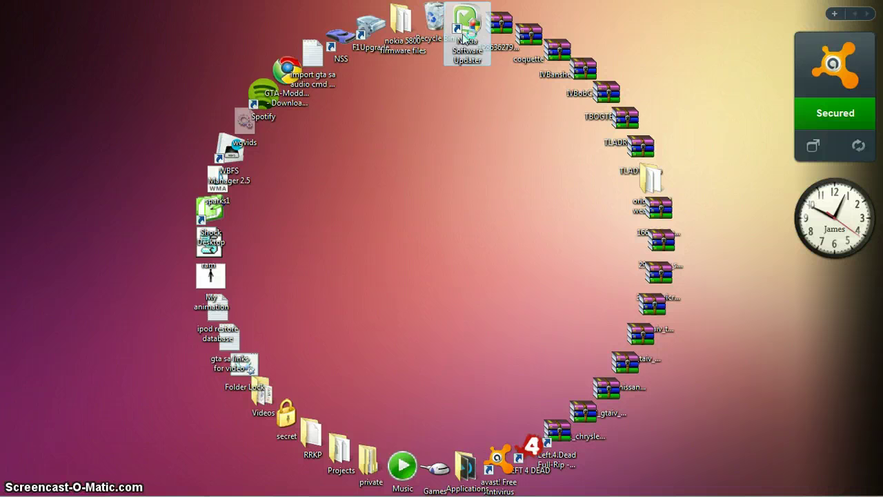
left_click(490, 266)
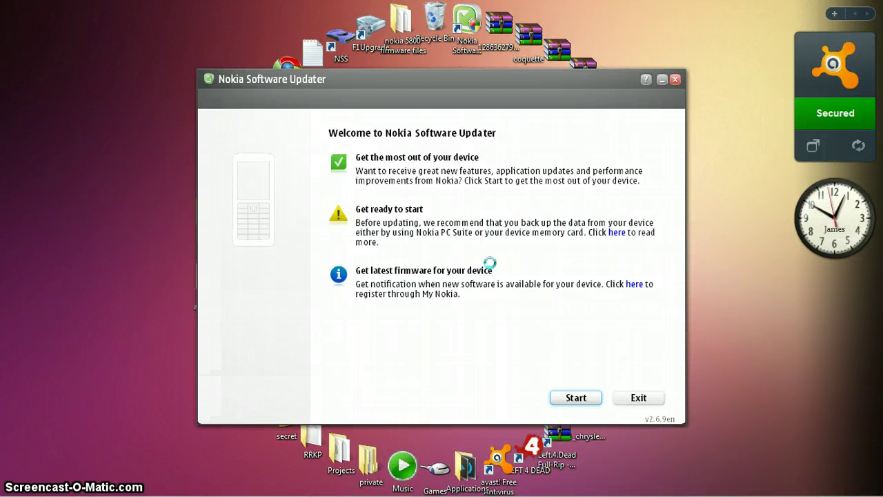
Step: Search for Nokia 5800 firmware updates, finding version 52.0.007 already up to date
left_click(576, 397)
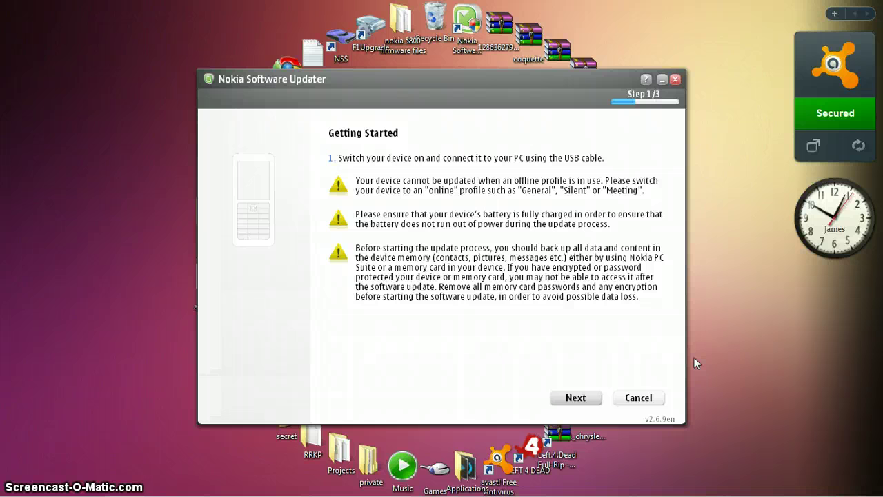
left_click(592, 397)
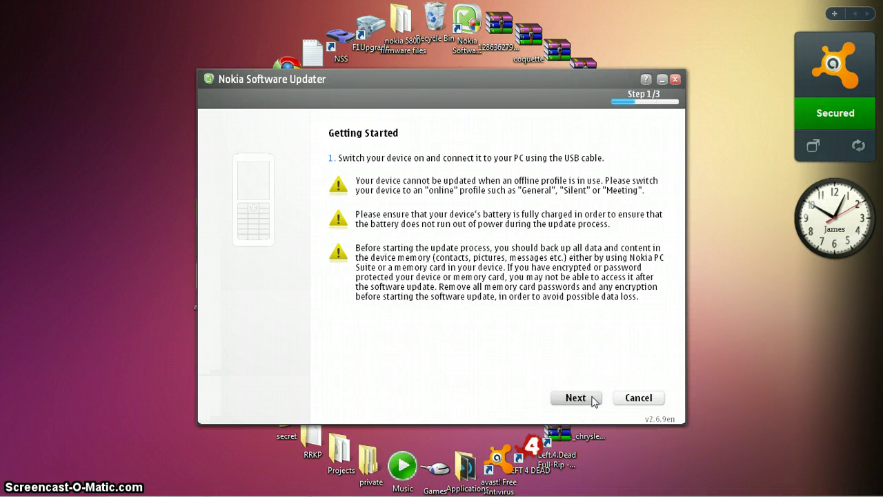
left_click(593, 400)
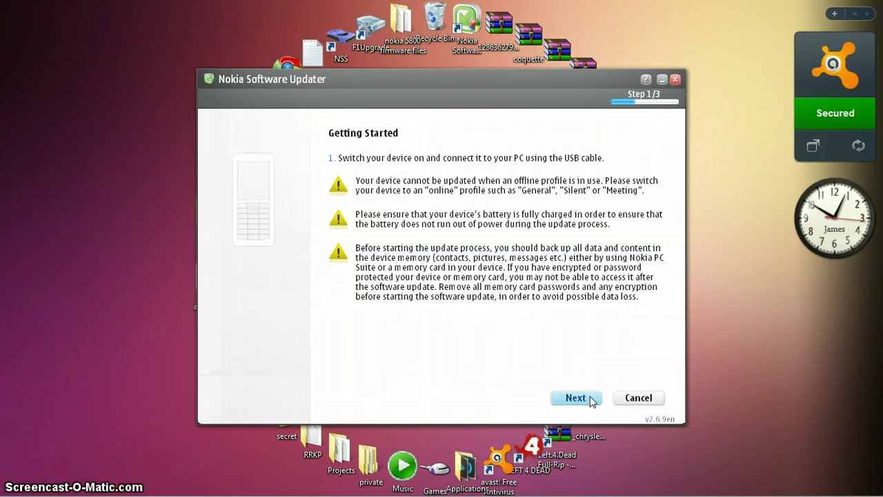
left_click(591, 400)
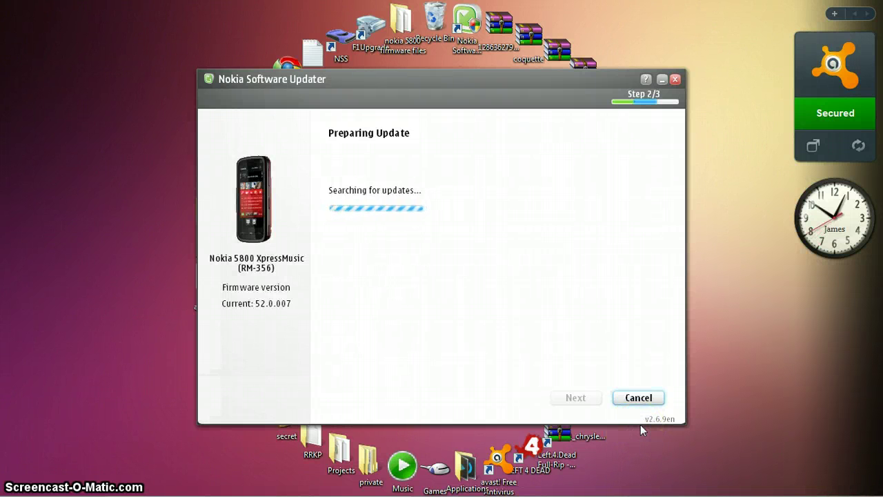
left_click_drag(143, 292, 194, 307)
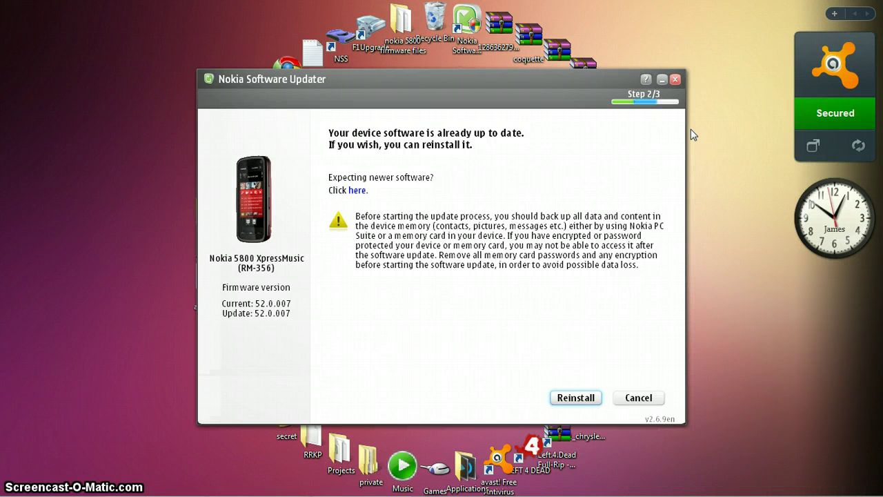
Step: Quit Nokia Software Updater, confirming with Yes
left_click(680, 79)
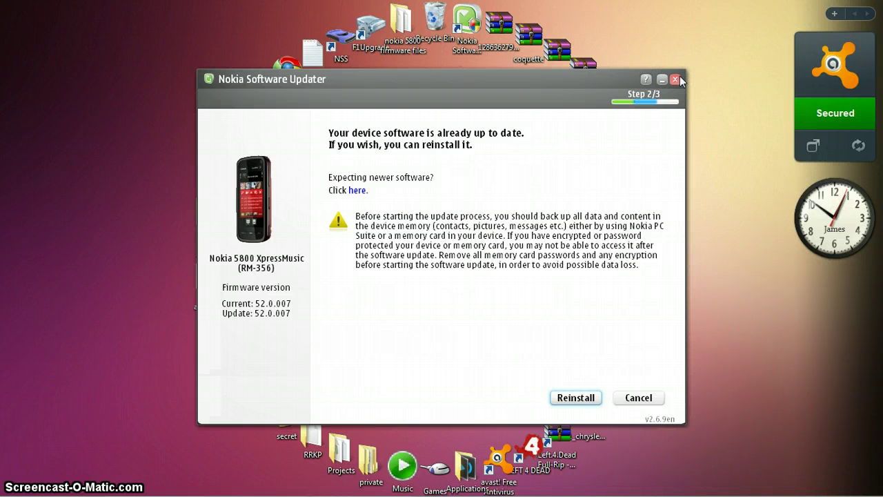
left_click(679, 80)
left_click(442, 263)
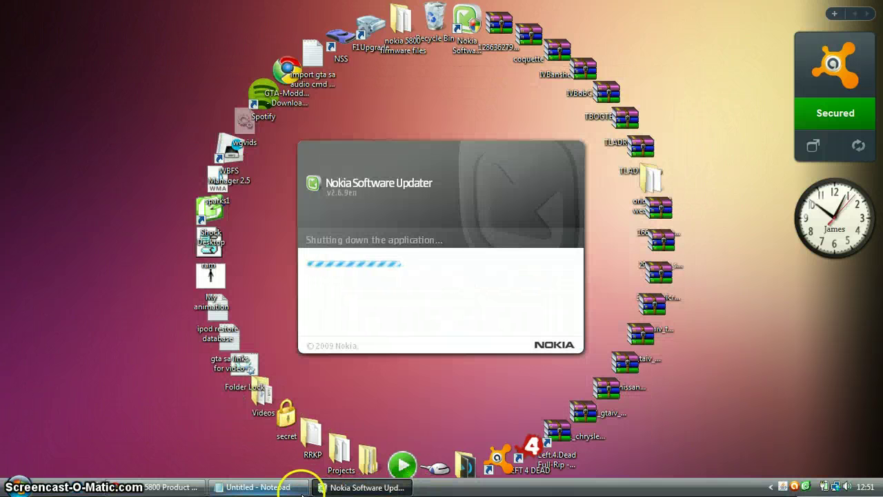
Step: Replace the whole note with the heading 'troubleshooting:'
left_click(260, 487)
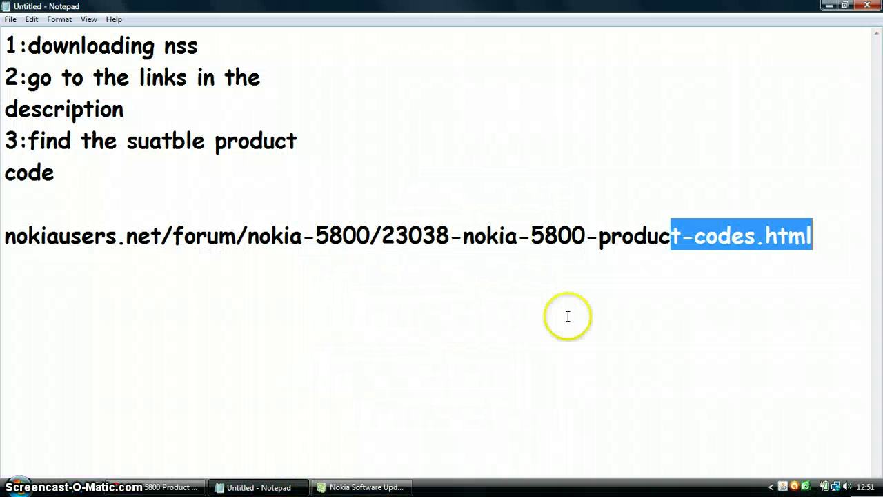
left_click_drag(813, 236, 41, 40)
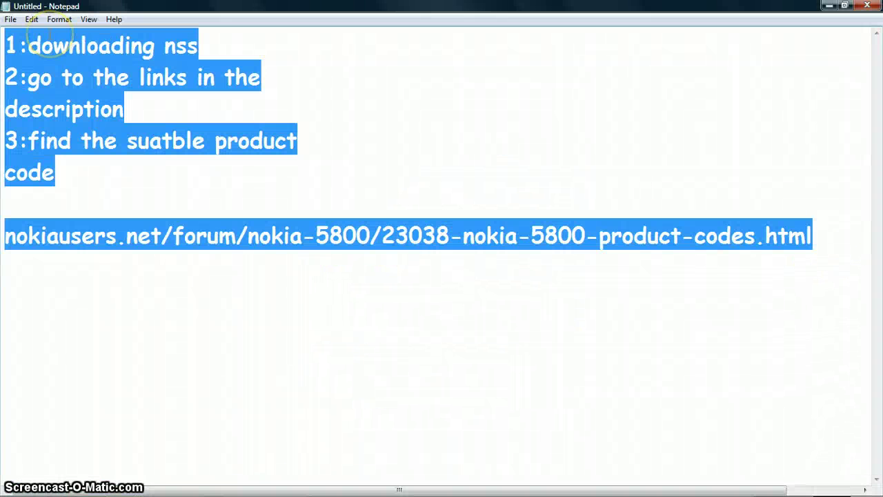
type("troubleshoting")
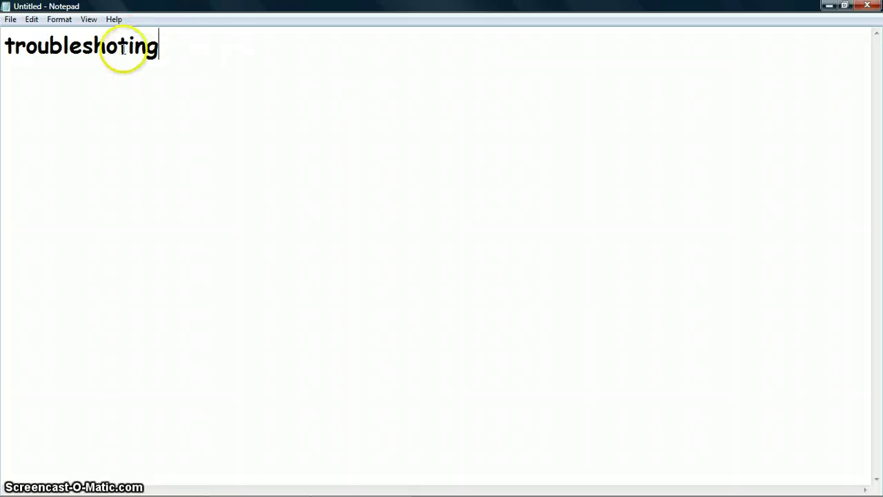
left_click(115, 51)
type("o")
left_click(266, 32)
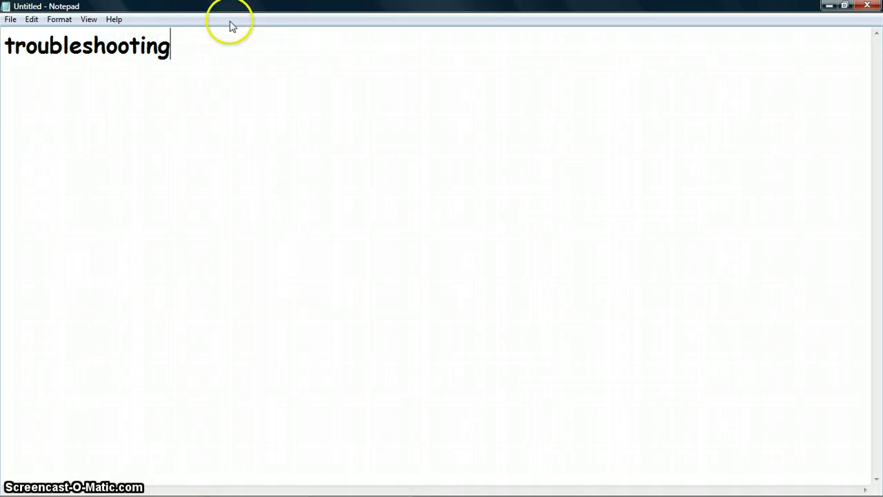
type(":")
key("Return")
key("Return")
Step: Add the tip that connecting the phone should show a green-circled 'installing driver software' icon
type("make sure that ")
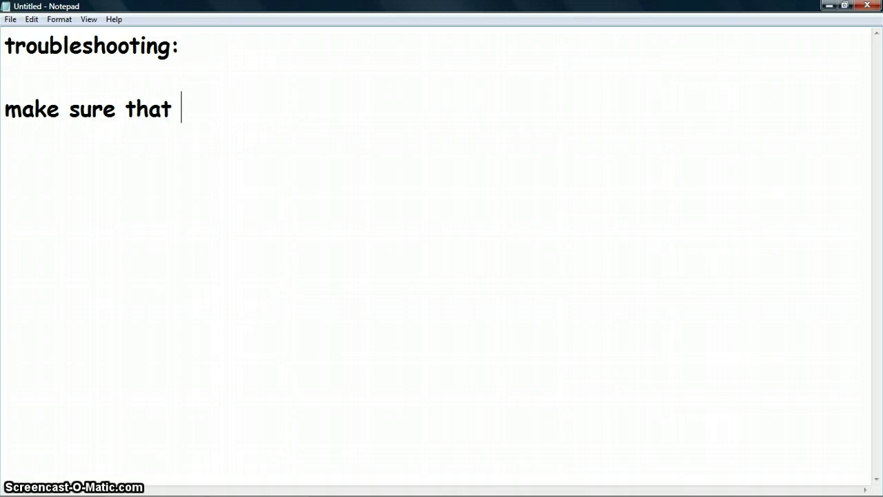
type("when ")
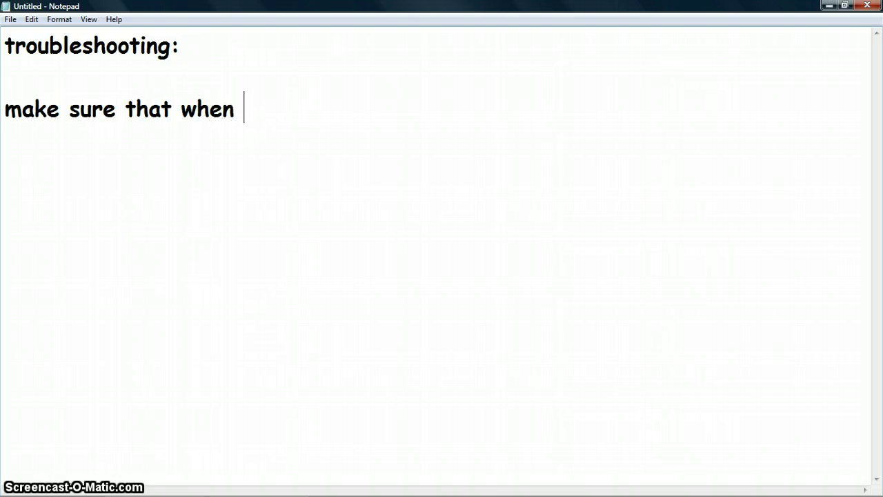
type("you cinnect your phone to the pc ")
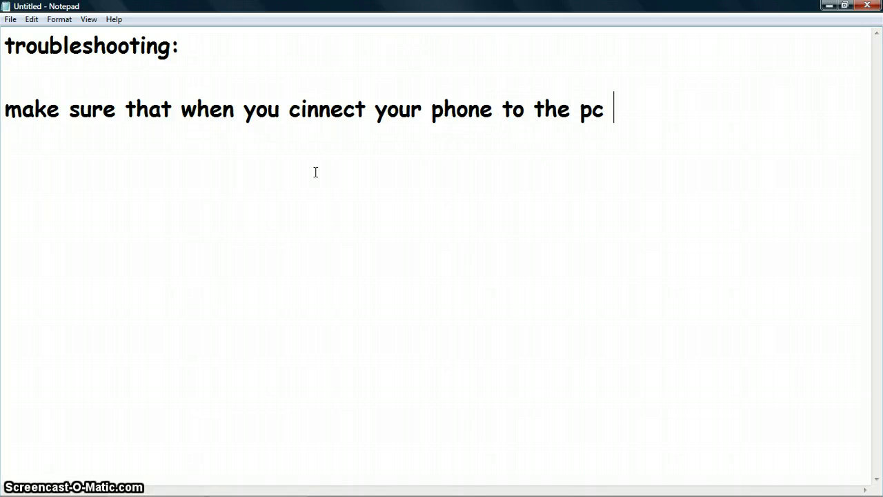
type("you ")
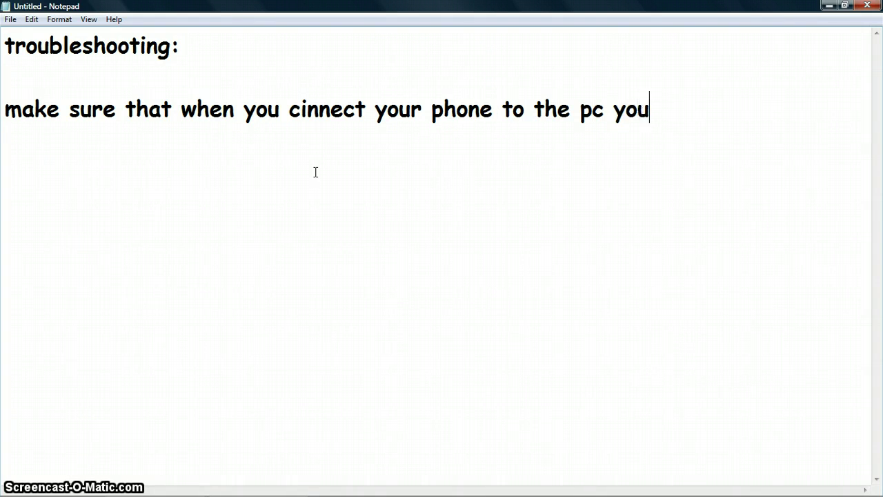
type("have ")
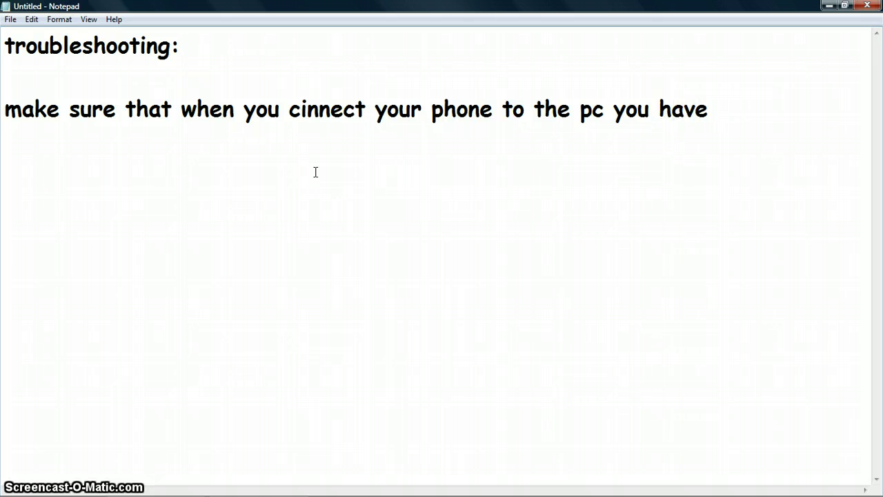
type("a ")
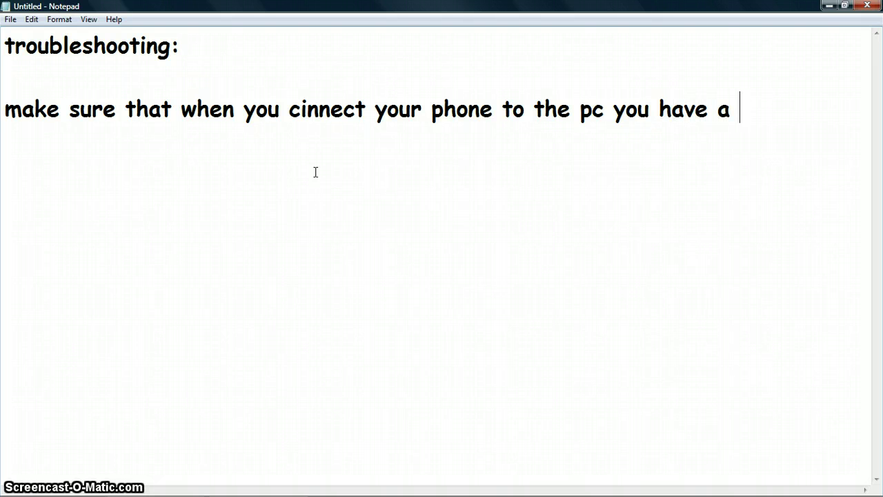
type("icon")
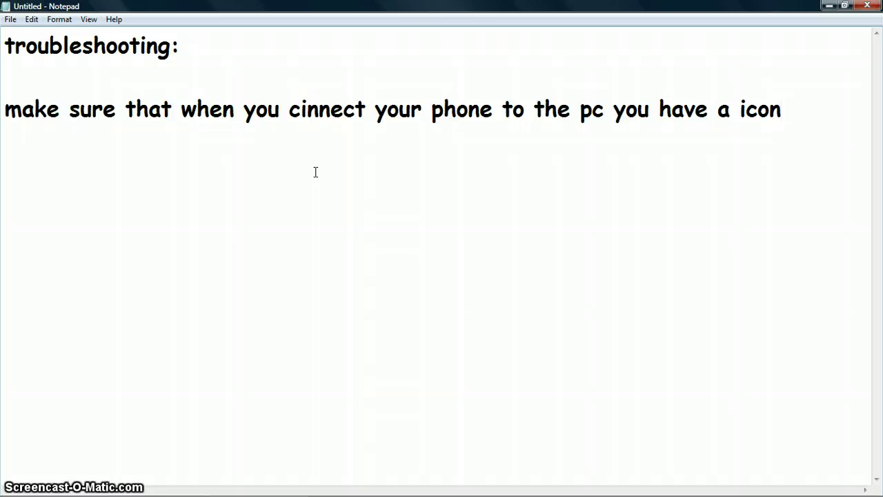
type(" with a gree")
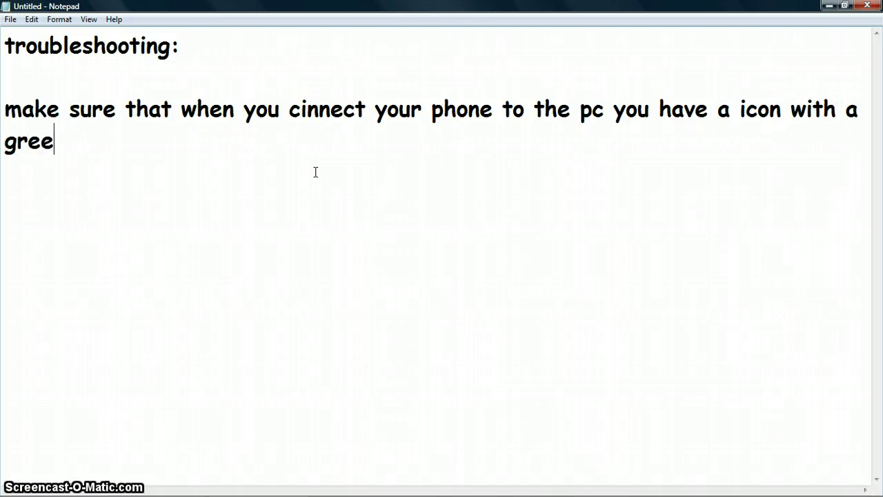
type("n circle goin")
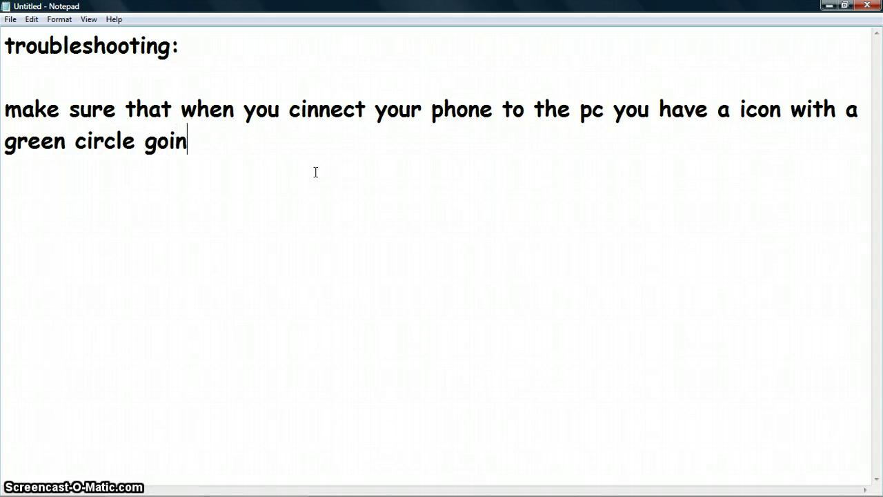
type("g around the icon(")
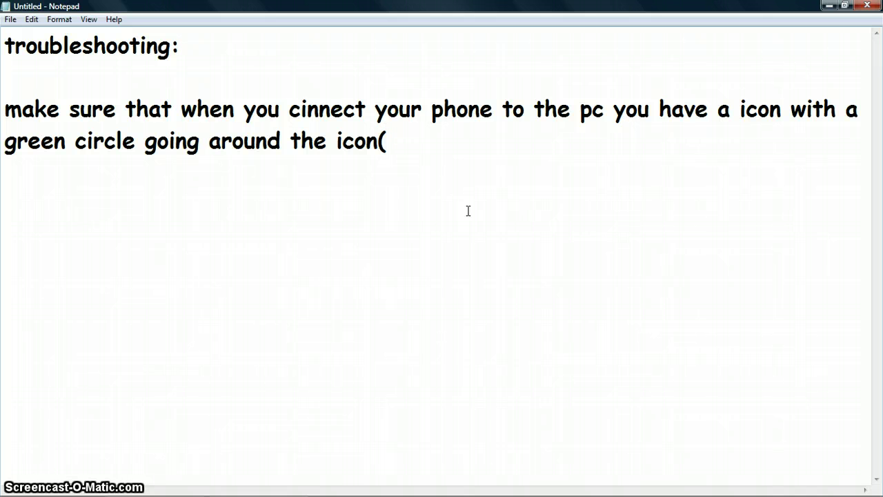
type("insl")
type("a")
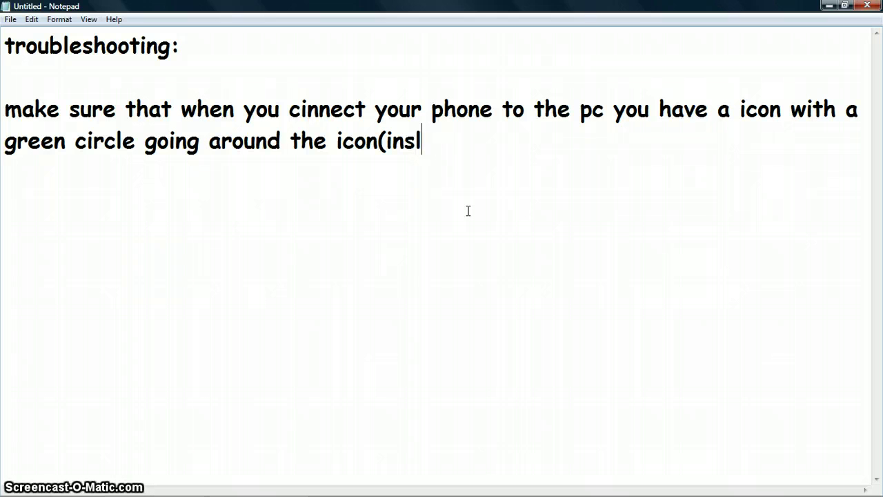
key("BackSpace")
type("tall")
type("nf")
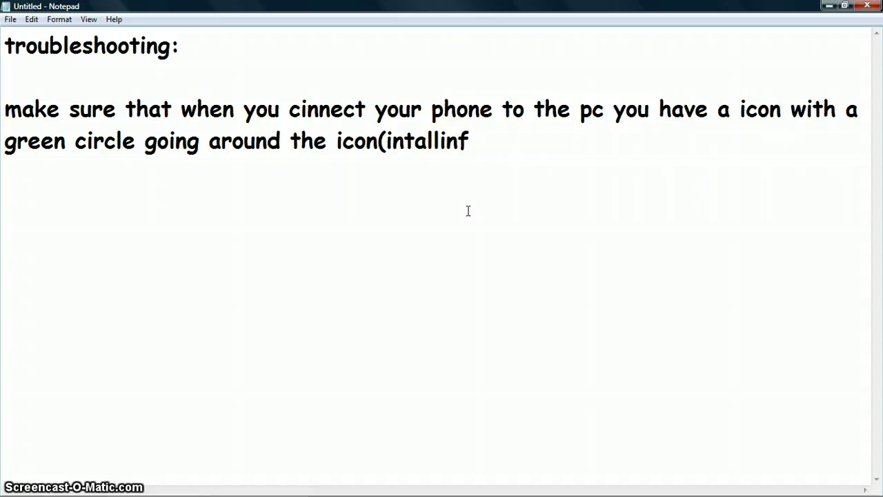
key("BackSpace")
key("BackSpace")
key("BackSpace")
key("BackSpace")
key("BackSpace")
key("BackSpace")
key("BackSpace")
key("BackSpace")
type("nsta")
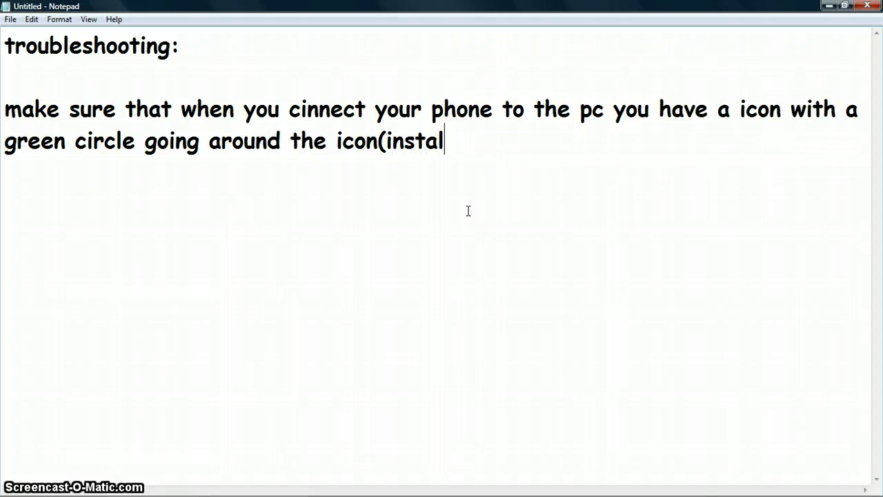
type("lling driver software")
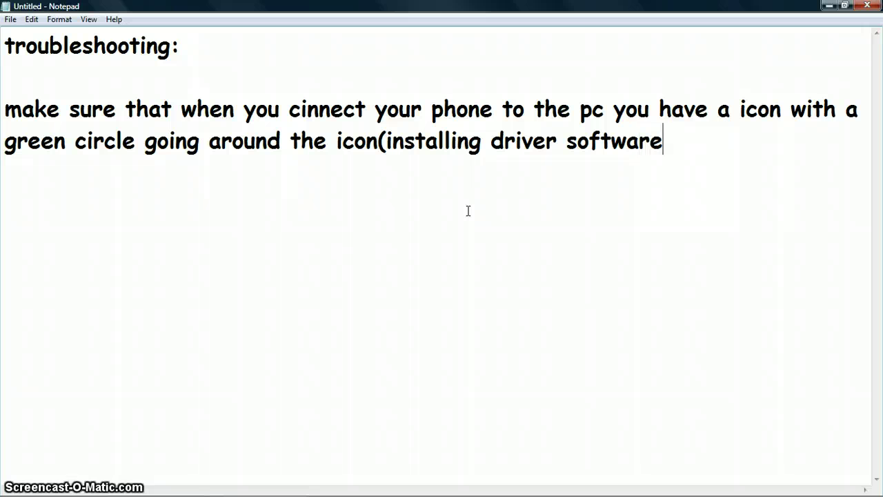
type(")")
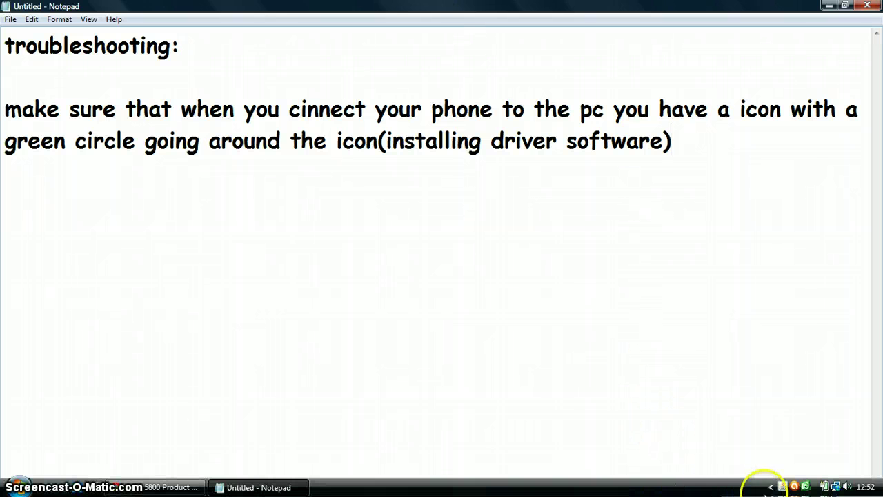
left_click(770, 486)
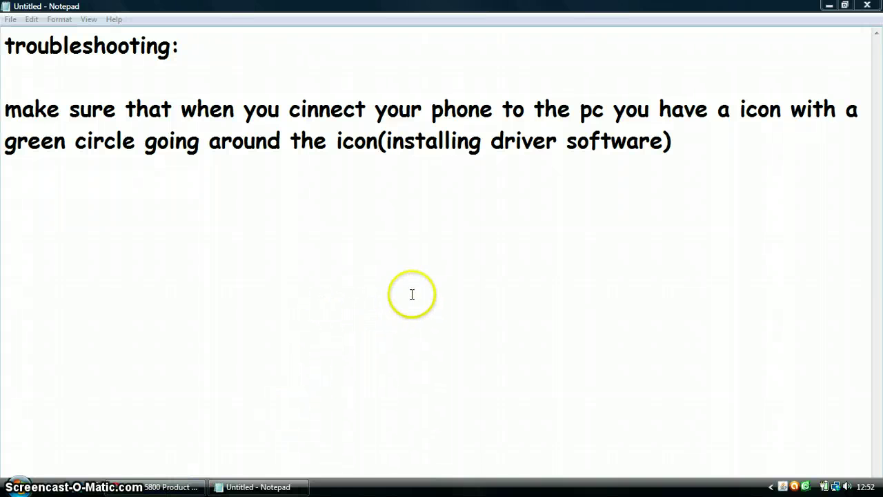
left_click(711, 143)
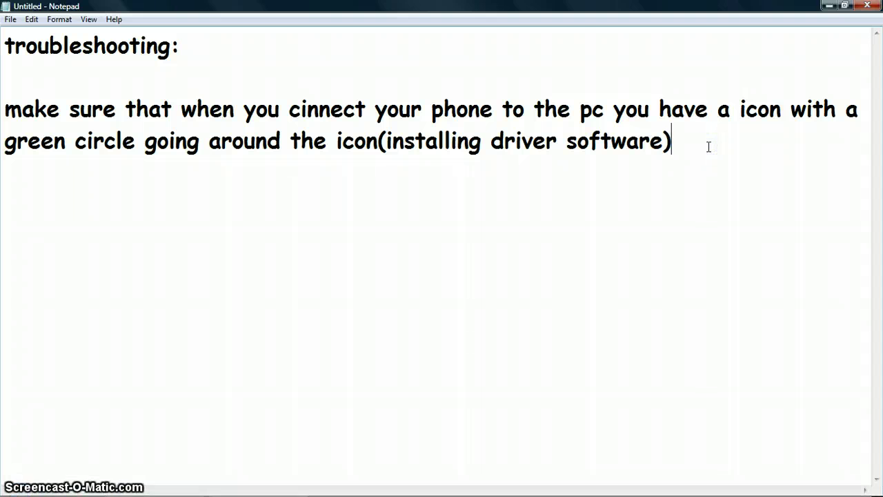
Step: Type the tip 'dont try to update from your phone straight after changing product code'
type("do")
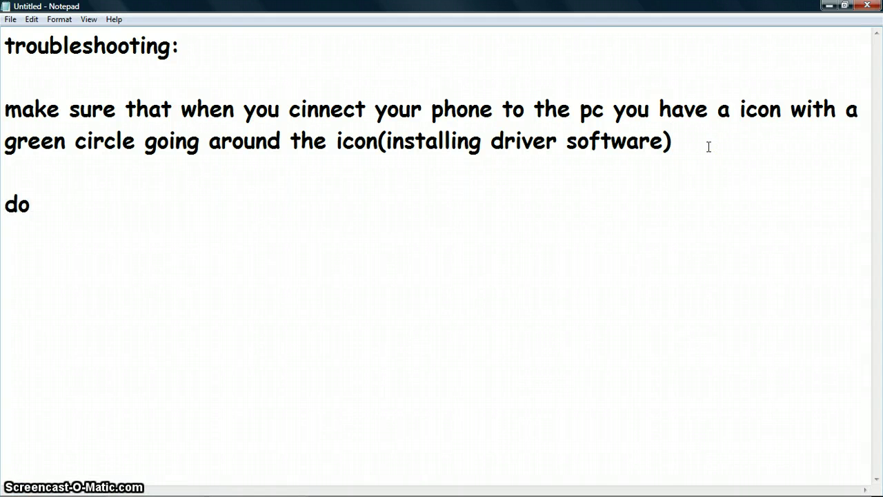
type("n")
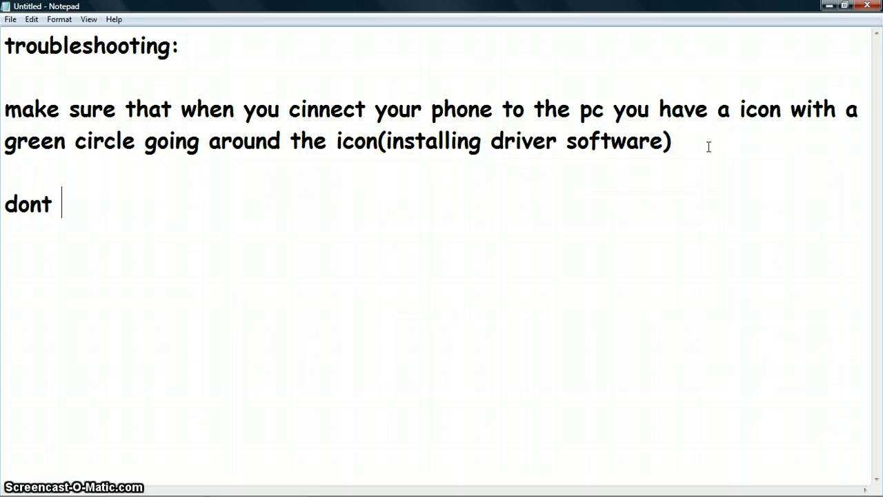
type("try")
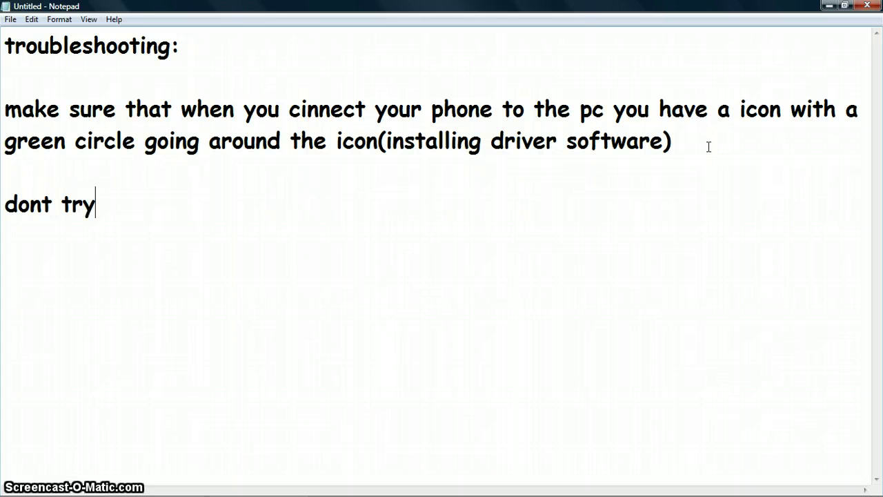
type(" to update fronm")
key("BackSpace")
key("BackSpace")
key("BackSpace")
type("m your phone f")
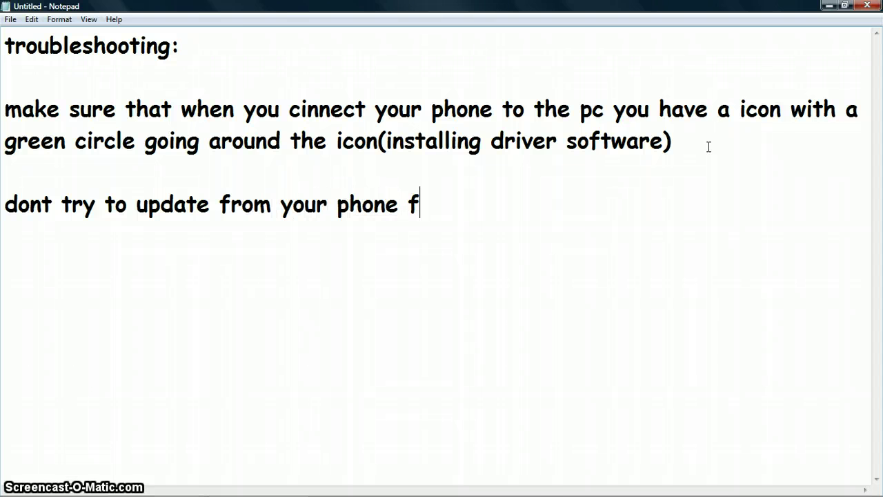
key("BackSpace")
type("stre")
key("BackSpace")
type("aight after changine")
key("BackSpace")
key("BackSpace")
type("ng produ")
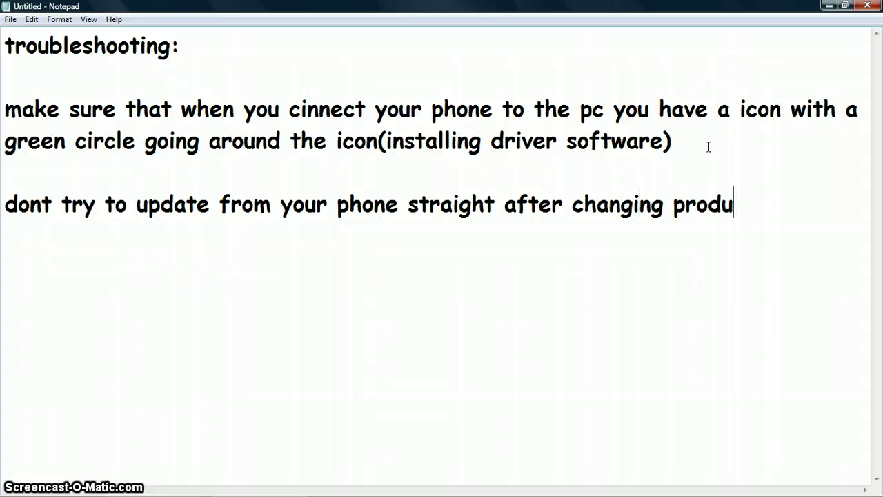
type("ct cod")
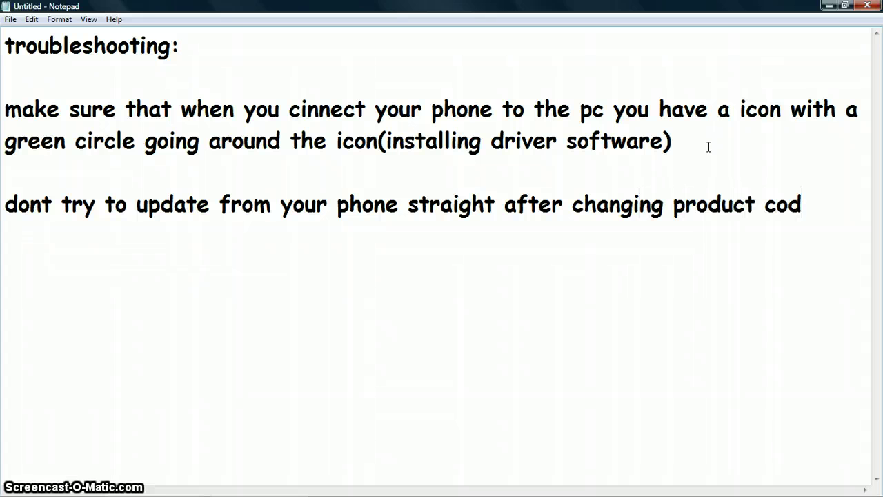
type("e it wont")
key("BackSpace")
key("BackSpace")
key("BackSpace")
key("BackSpace")
key("BackSpace")
key("Left")
key("Left")
key("Left")
key("Left")
key("Left")
key("Left")
key("Left")
key("Left")
key("Left")
key("Left")
key("Left")
key("Left")
key("Left")
Step: Finish the tip with 'it wont work update it from the computer instead' and start a new line
left_click(854, 202)
type("wont work update")
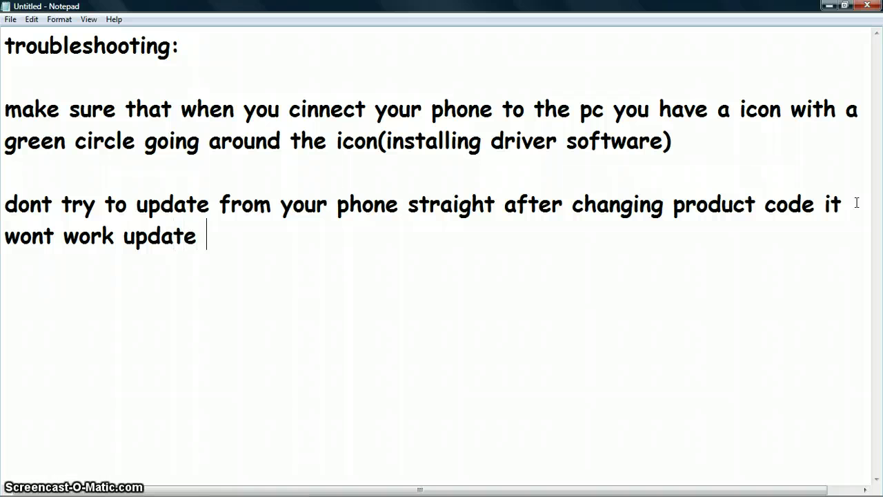
type(" it from")
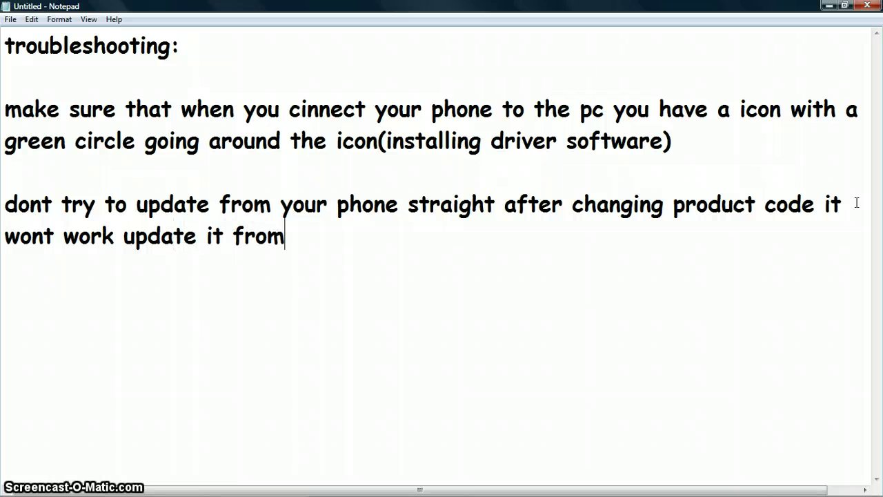
type("m")
key("BackSpace")
type("the compuet")
key("BackSpace")
key("BackSpace")
type("te")
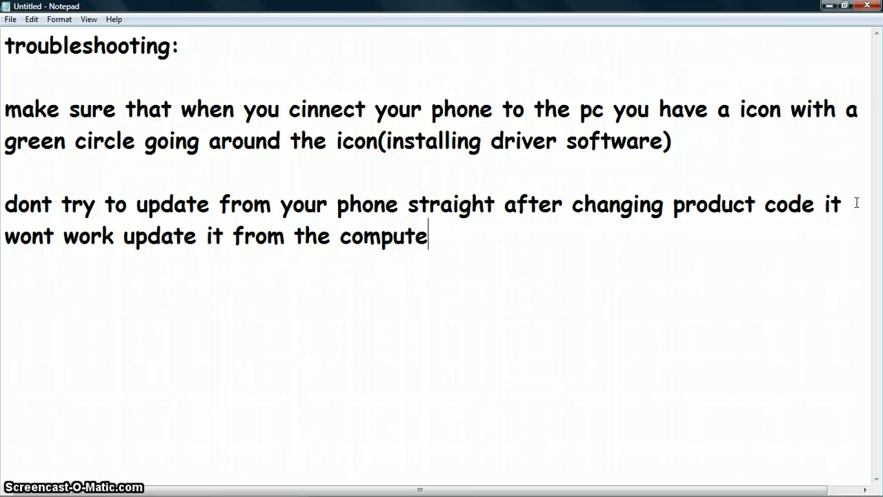
type("r inste")
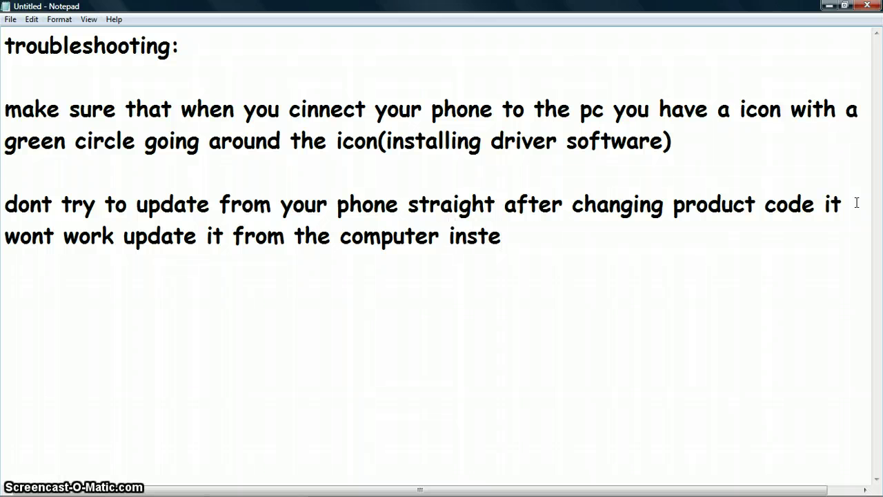
type("ad")
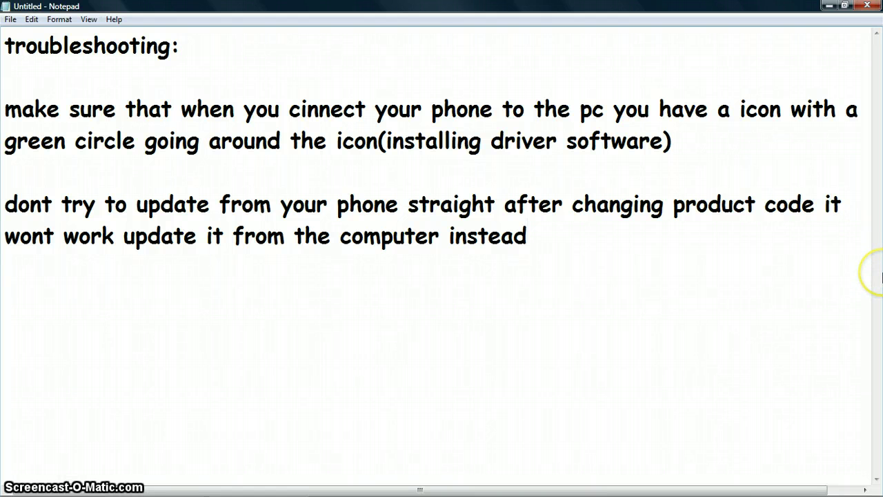
key("Return")
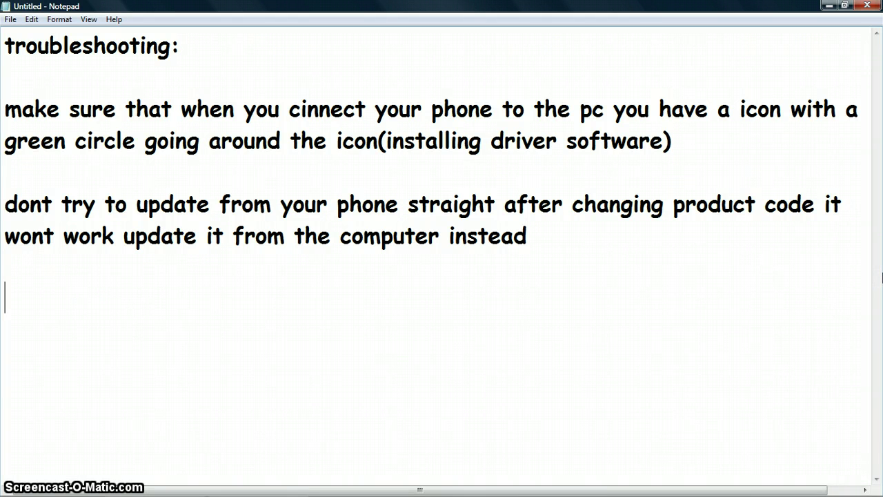
Step: Type 'THIS AVOIDS WARRANTY' in capitals beneath the tips, leaving a blank line below
type("THIS AVOIDS ")
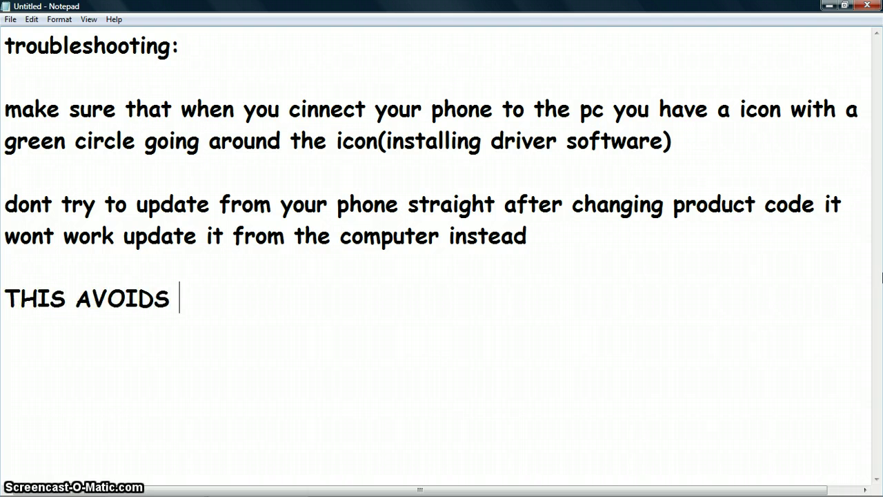
type("WARRANTY")
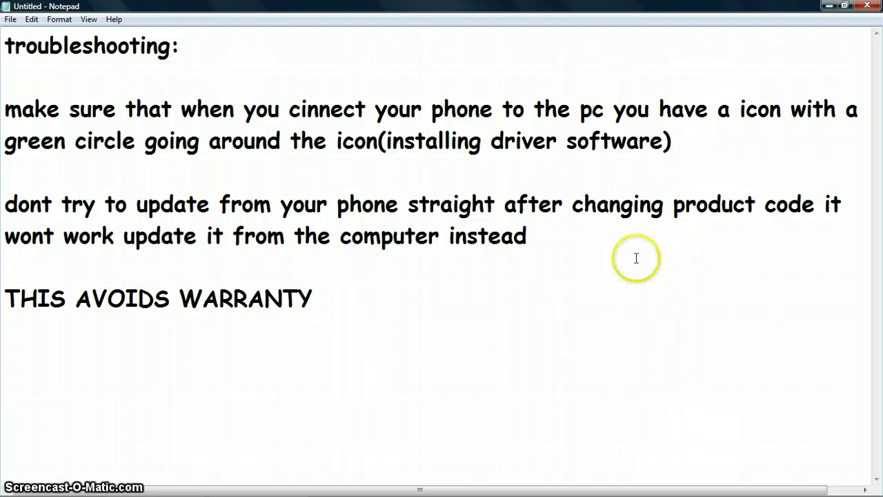
key("Return")
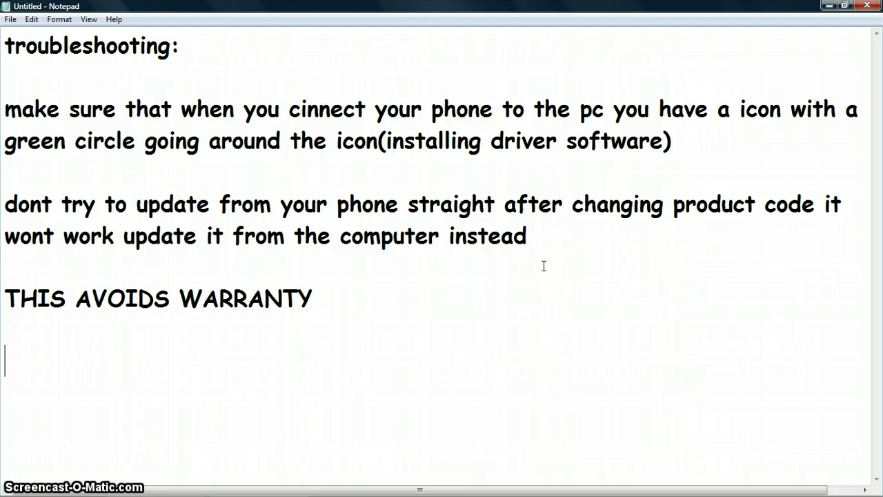
Step: Type the models line 'NOKIA 5800,5230,X6-5-4', correcting the dot after 5800 to a comma
type("M")
key("BackSpace")
type("NOKIA 5800")
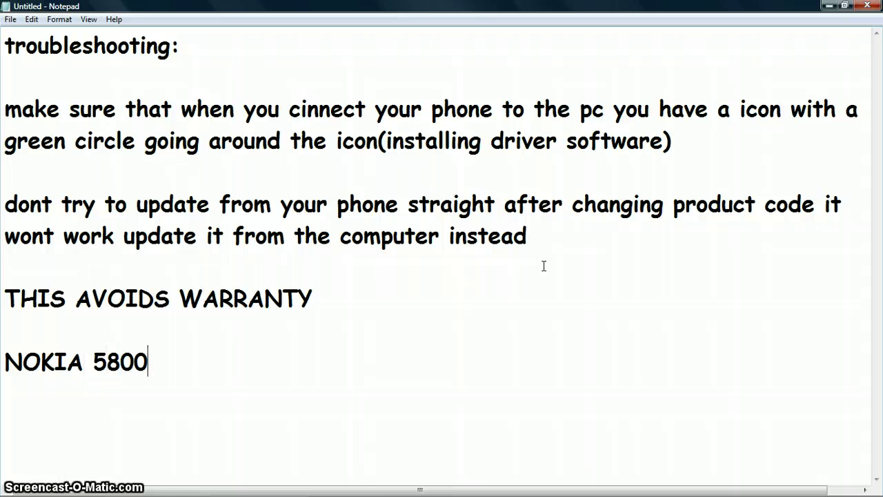
type(".5")
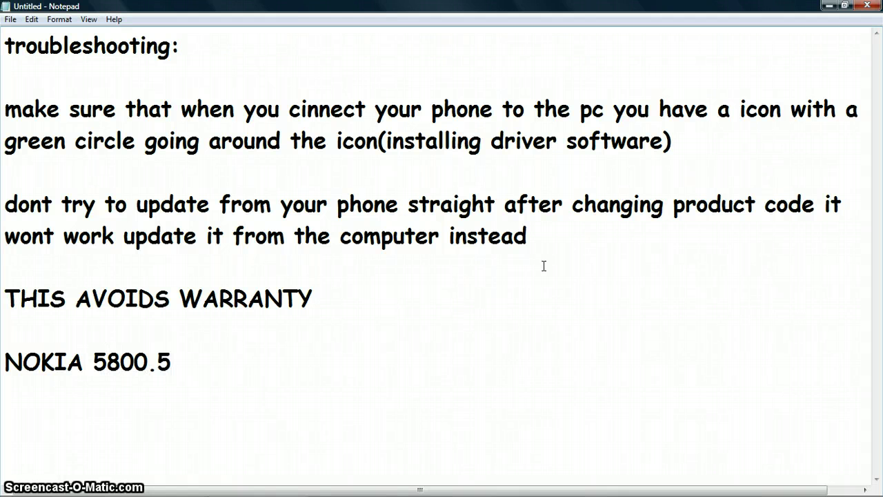
type("23")
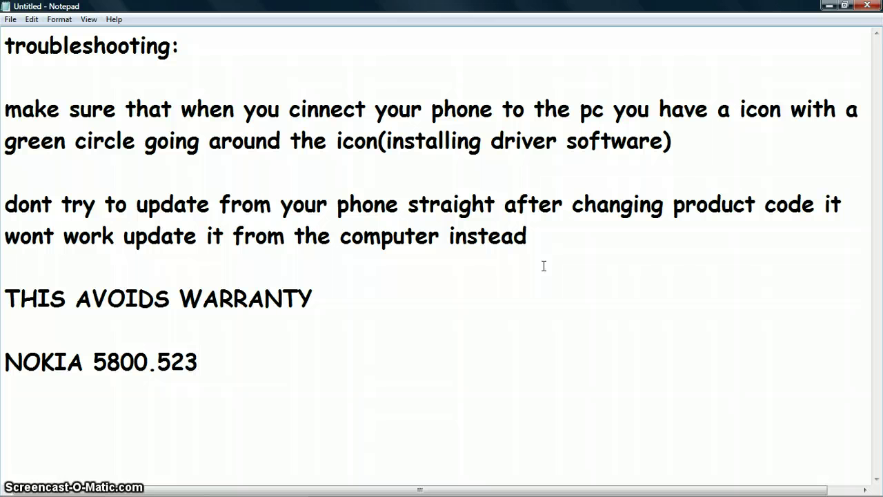
type("0,")
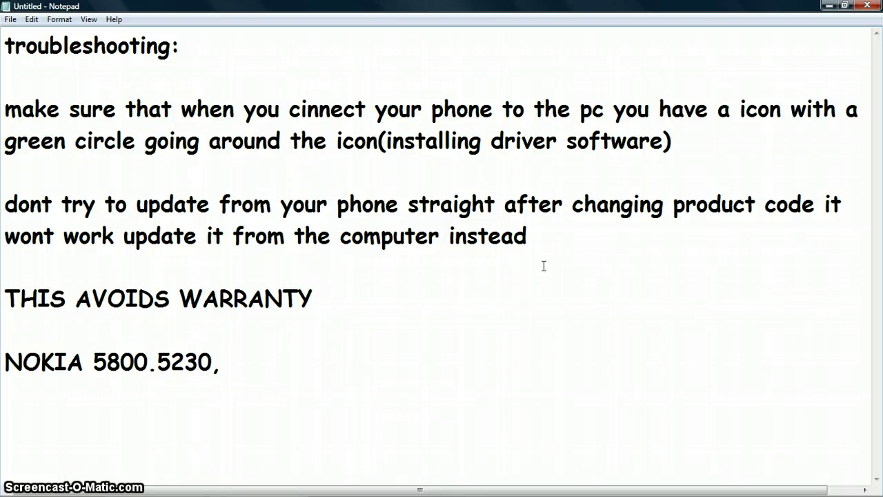
key("Left")
key("Left")
key("Left")
key("Left")
key("Left")
key("Delete")
type(",")
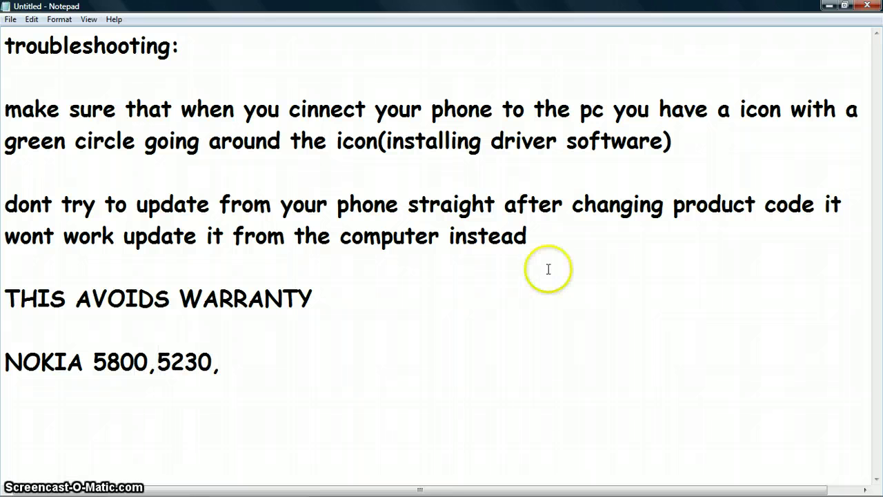
left_click(446, 345)
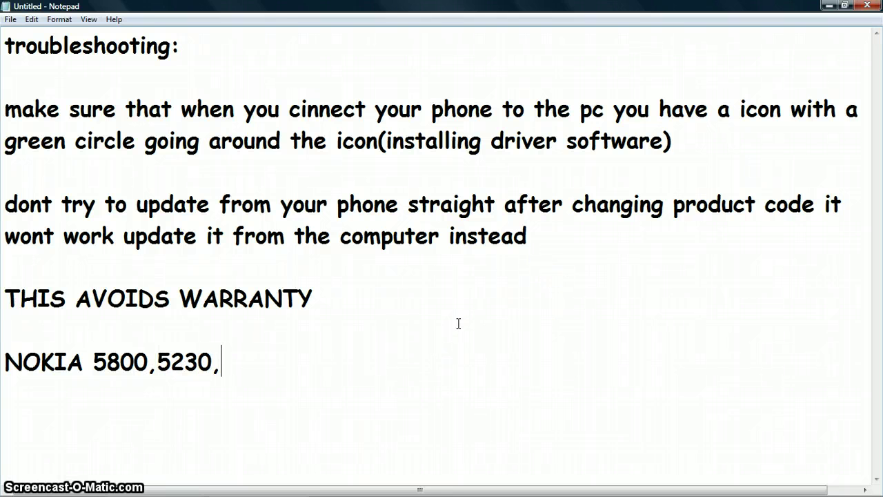
type("X6")
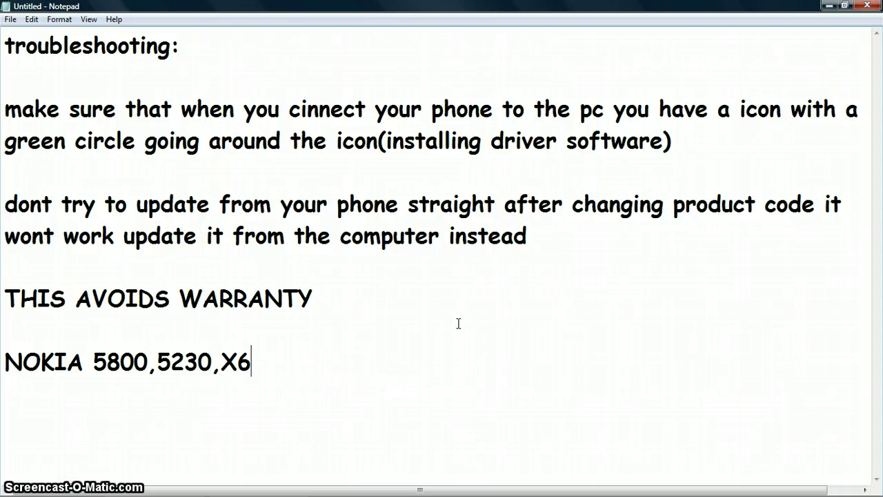
type("-5-4")
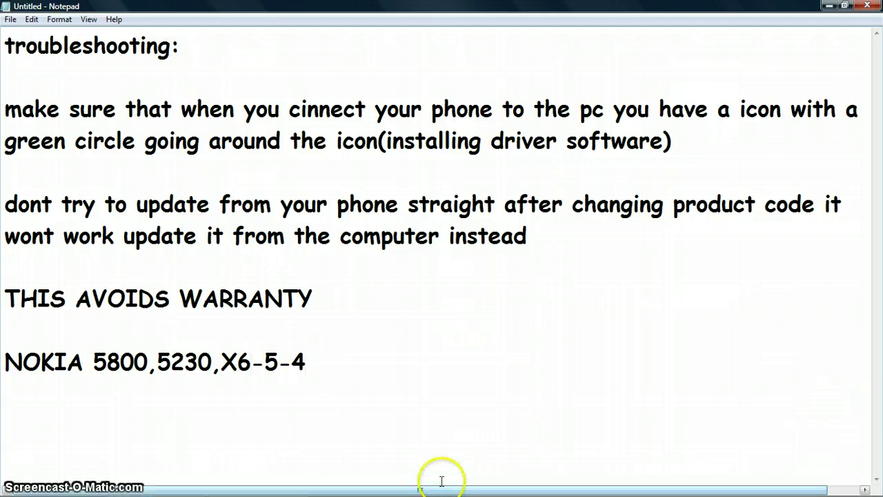
left_click(455, 351)
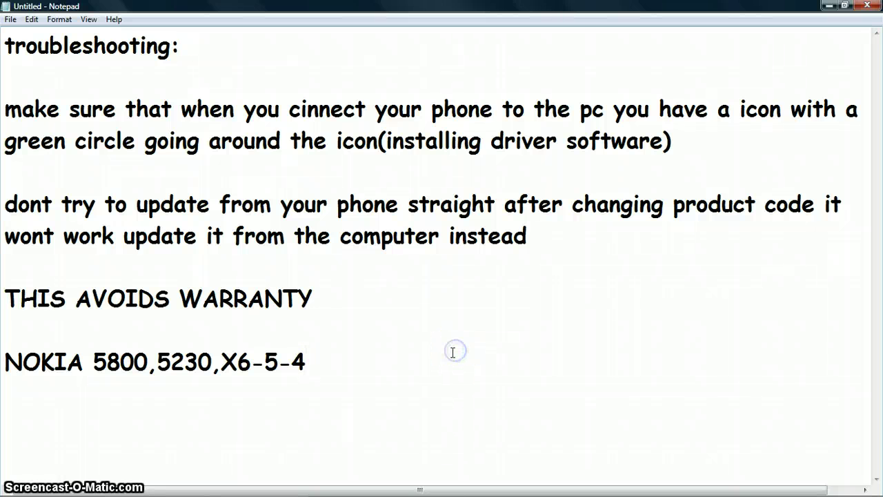
Step: Add the line 'ANY MORE PROBS THEN CONTANCT ME' below the model list
key("Return")
key("Return")
type("ANY ")
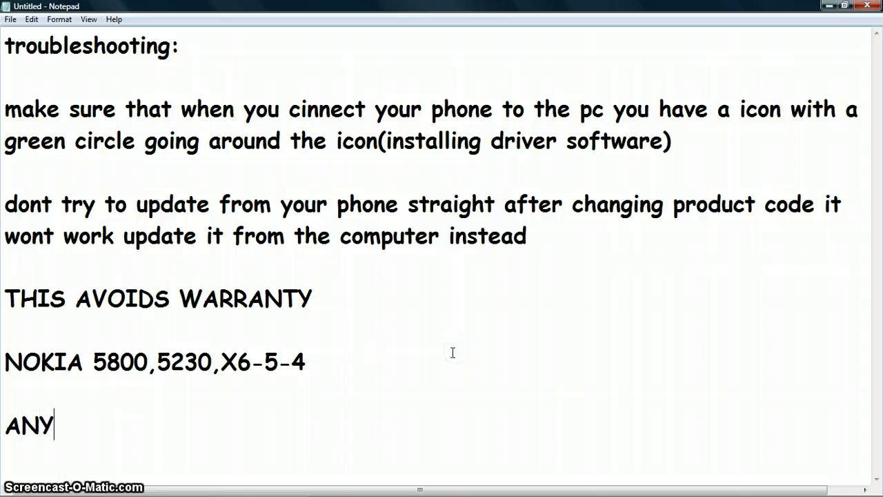
type("MORE ")
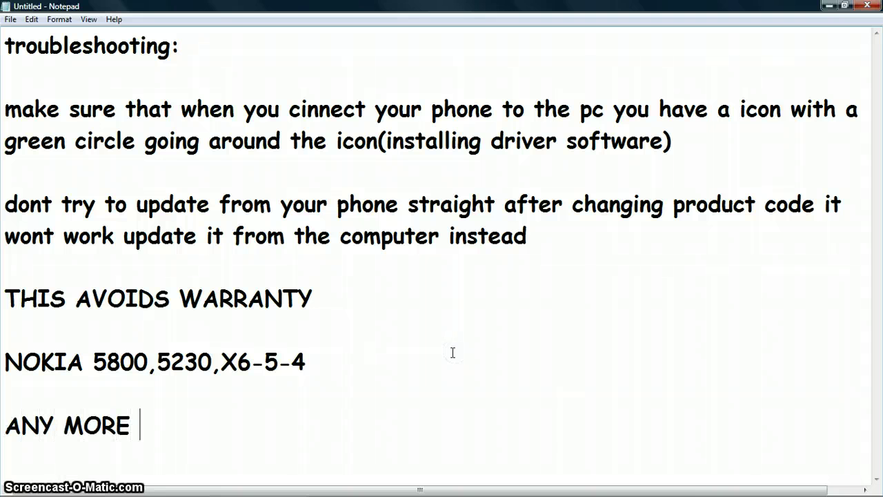
type("PROBS ")
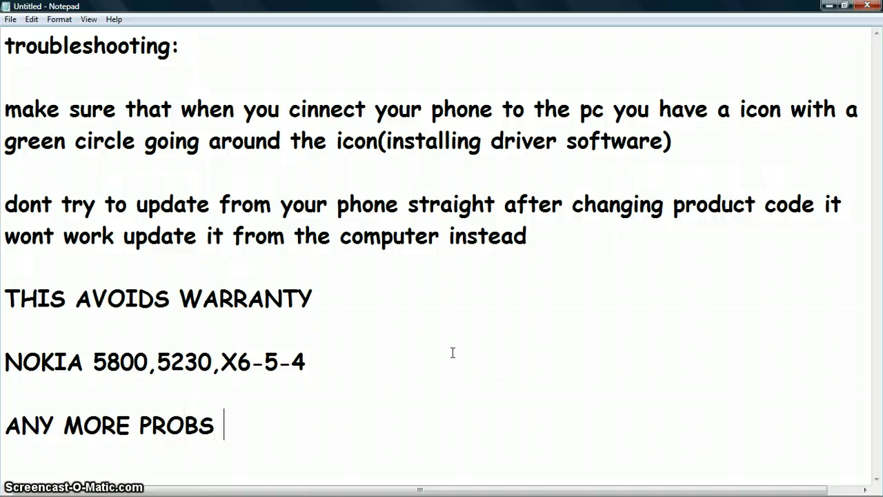
type("THEN C")
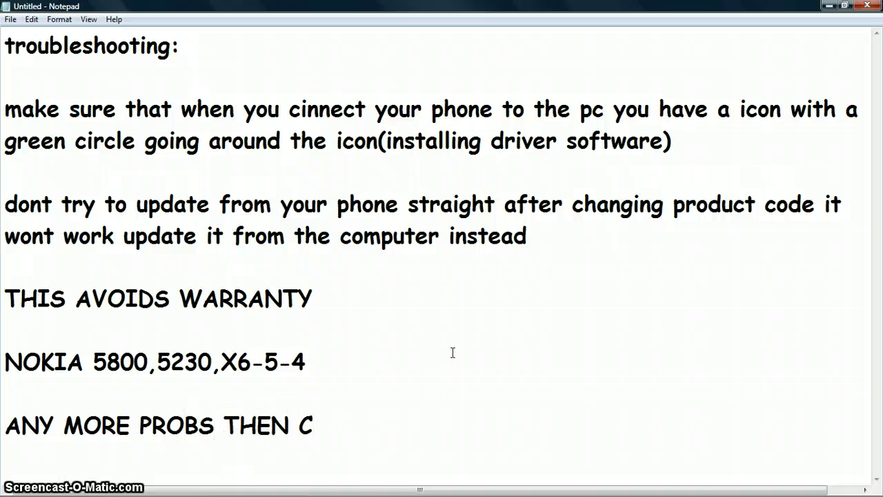
type("ONTANC")
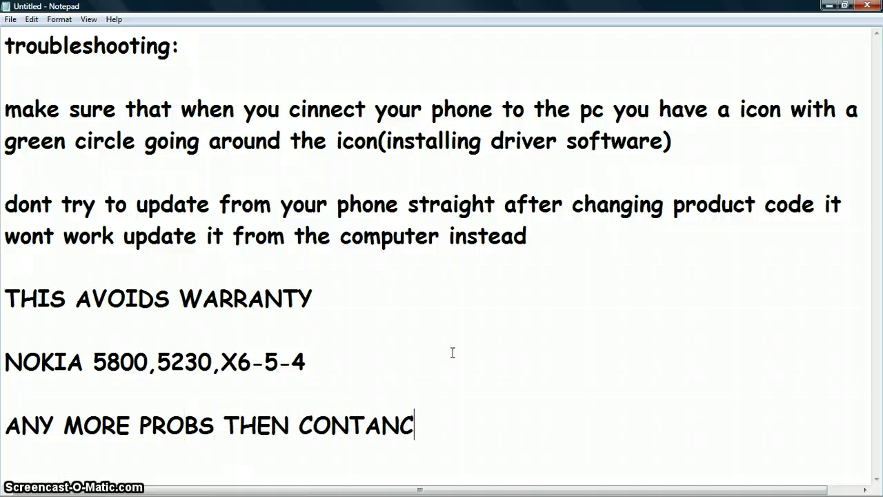
type("T ME")
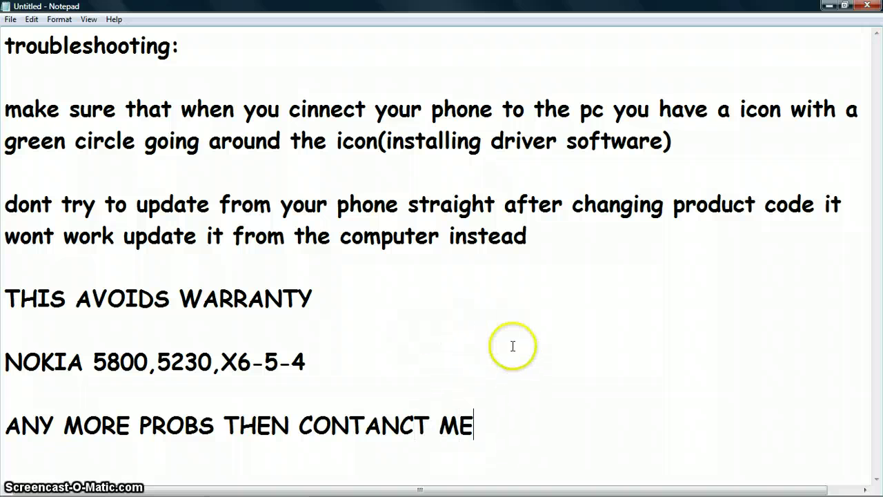